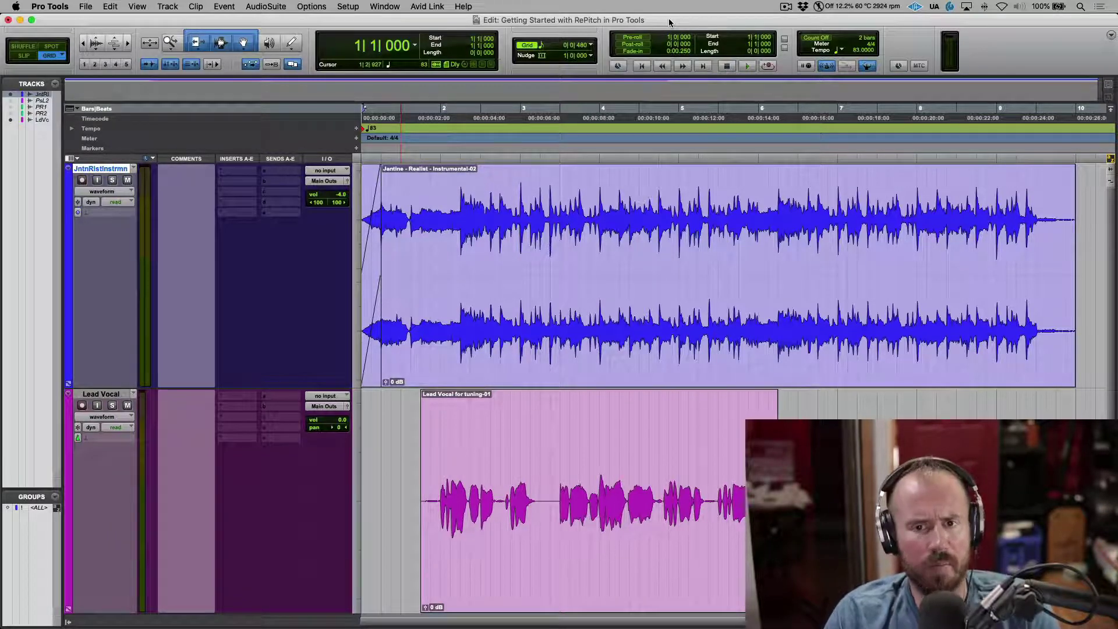
Play the session through, then insert RePitch (mono) on a Lead Vocal insert slot.
key("space")
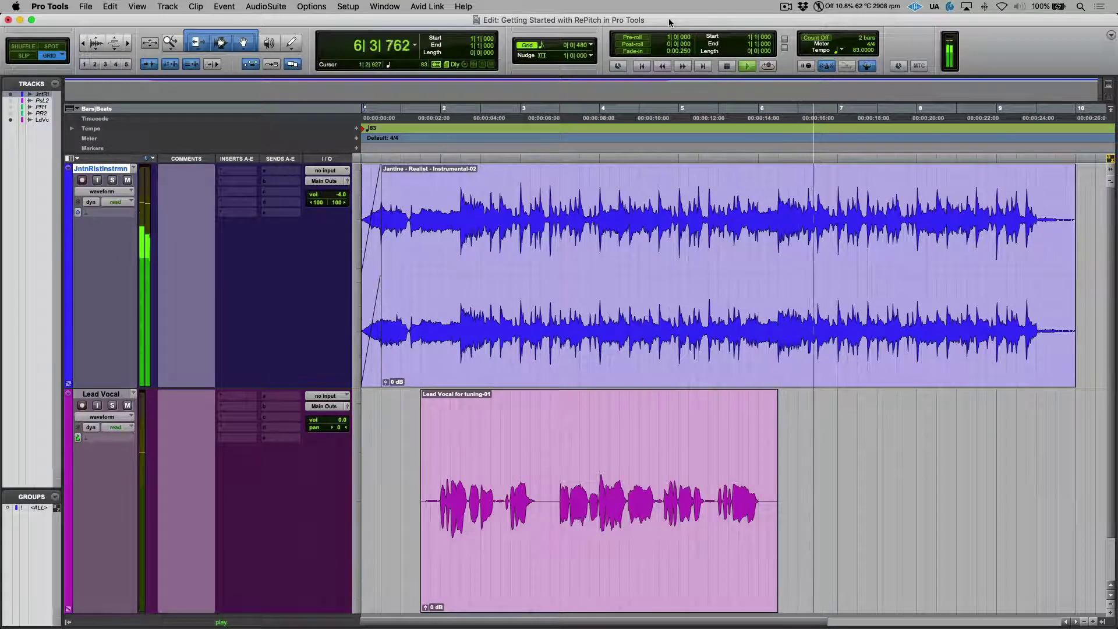
key("space")
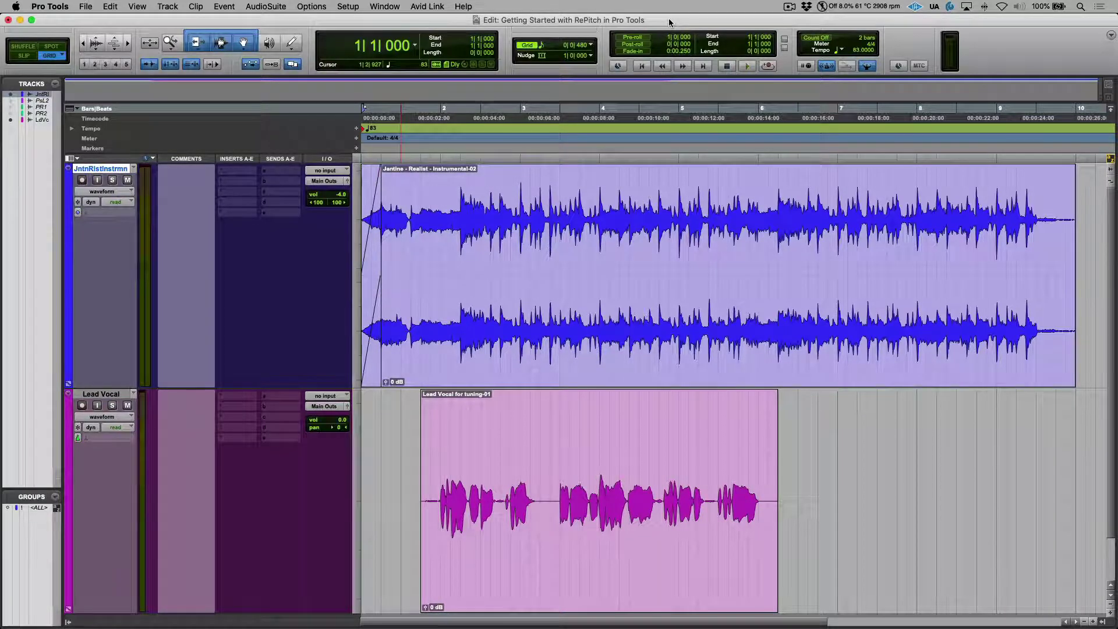
left_click(236, 397)
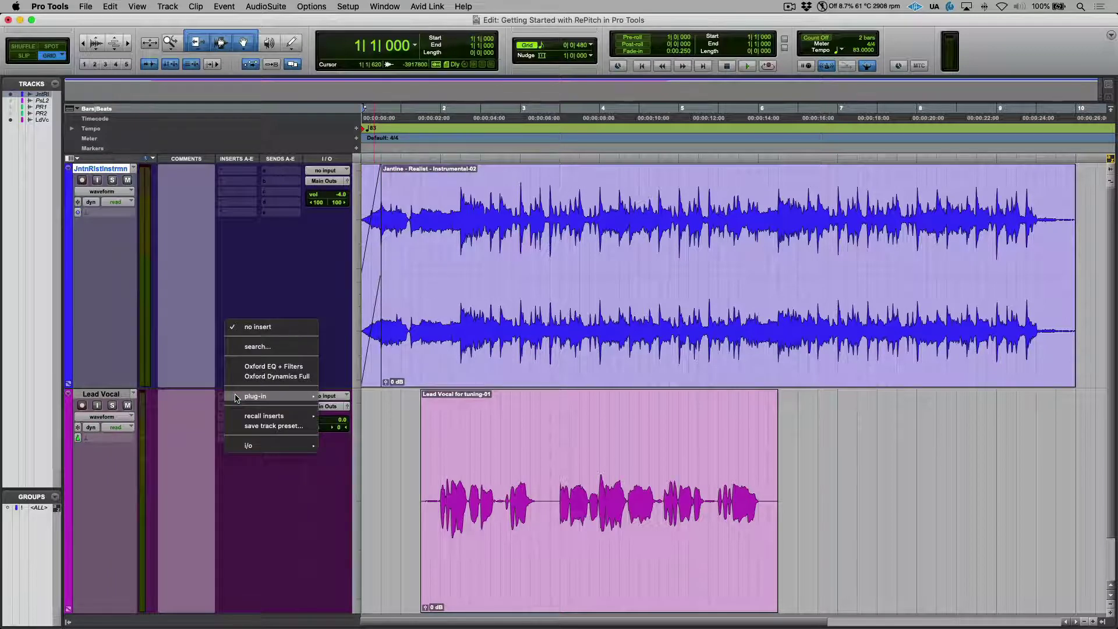
type("rep")
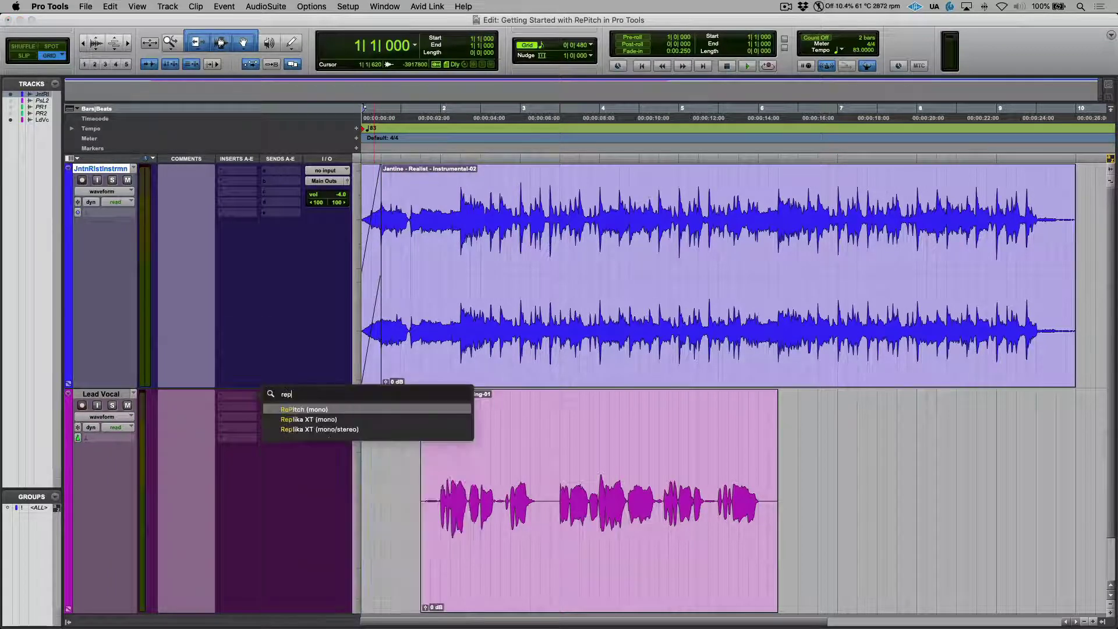
left_click(290, 410)
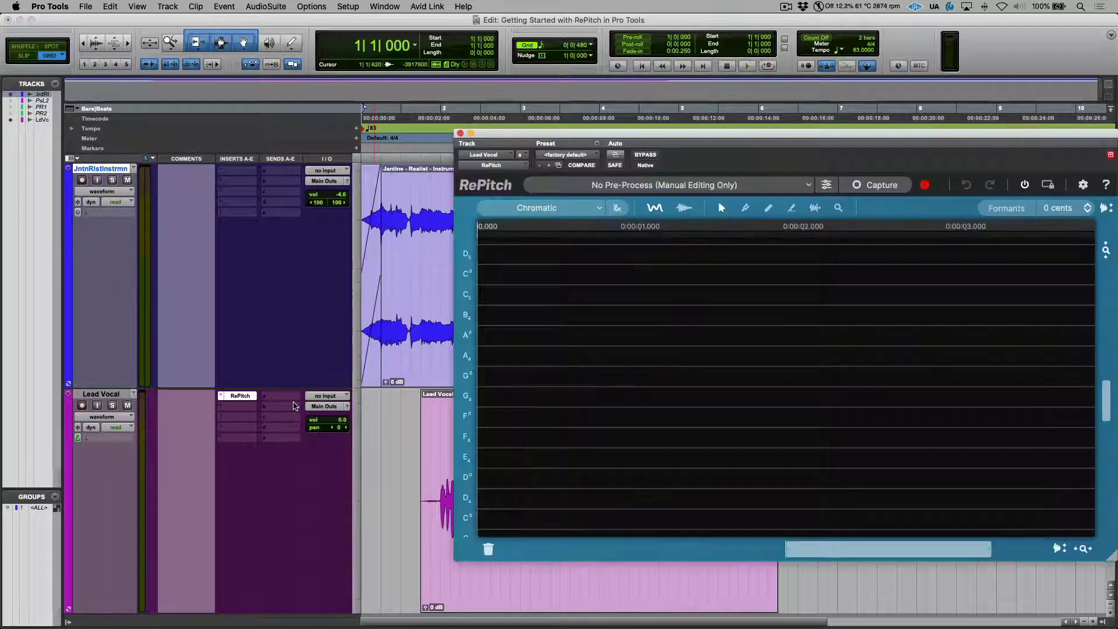
Add RePitch (mono) to another Lead Vocal insert slot, opening its empty editor.
left_click(249, 409)
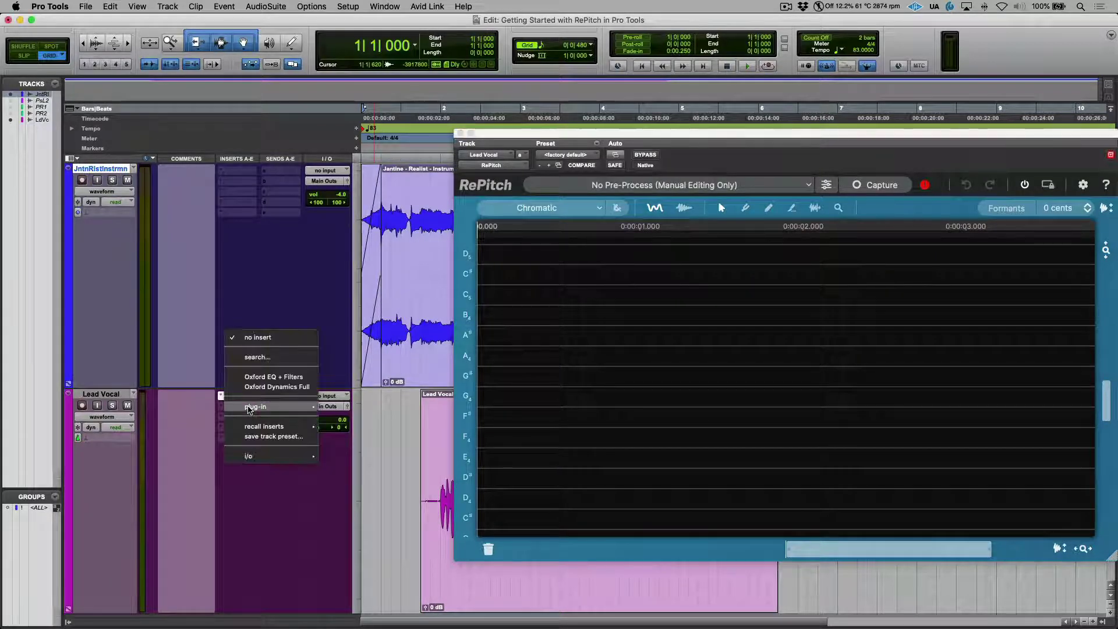
mouse_move(262, 407)
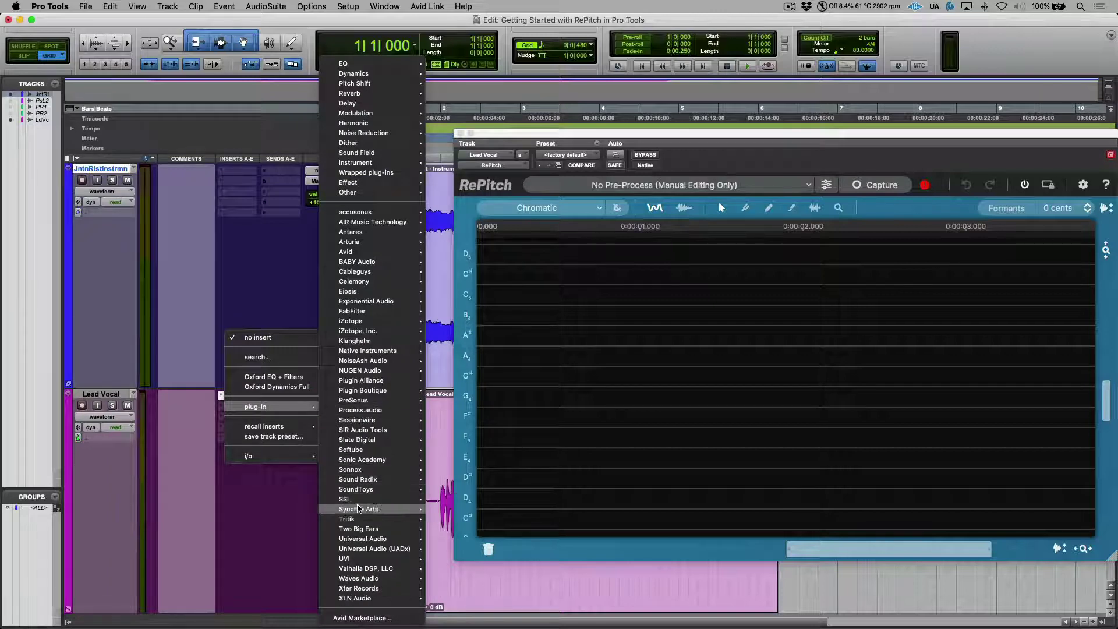
mouse_move(372, 509)
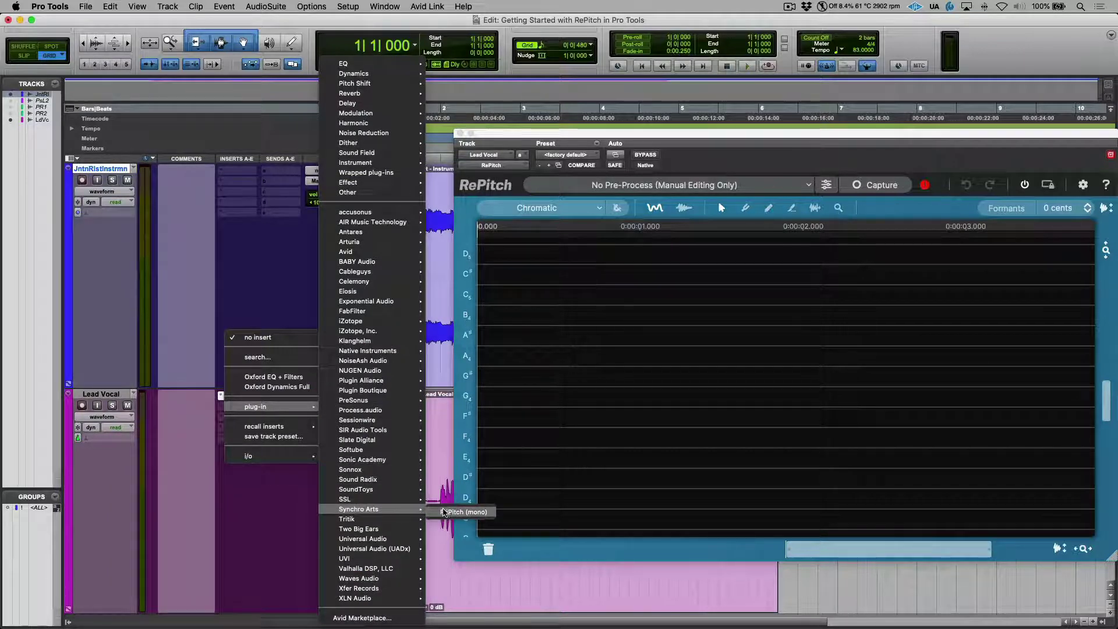
left_click(446, 512)
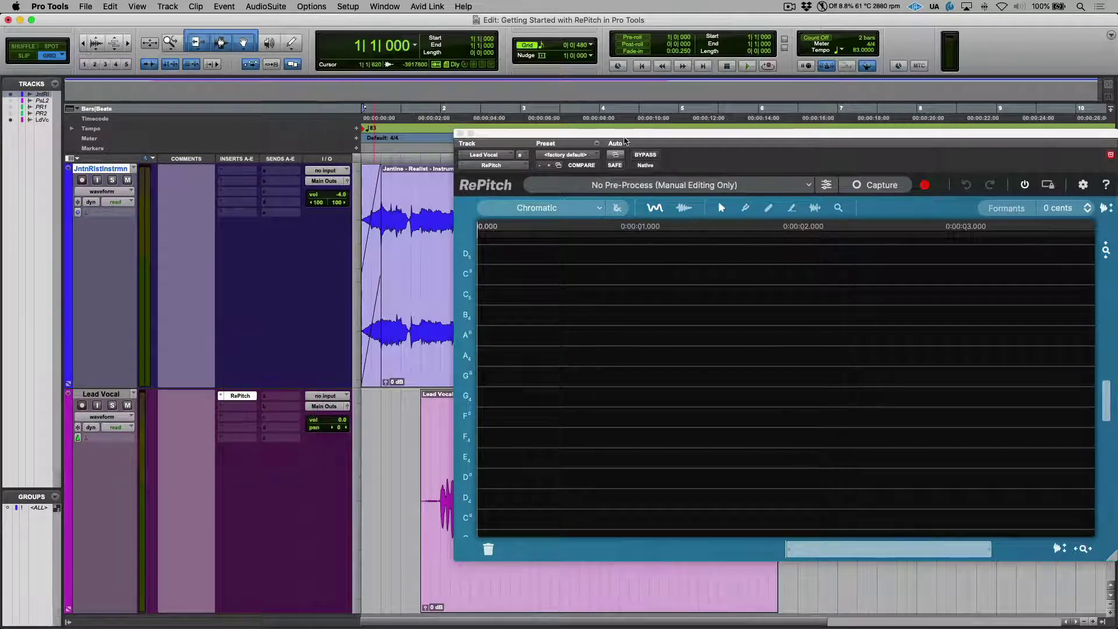
Move RePitch left, enlarge it, and choose the No Pre-Process (Manual Editing Only) preset.
left_click_drag(640, 135, 318, 85)
left_click_drag(790, 509, 969, 535)
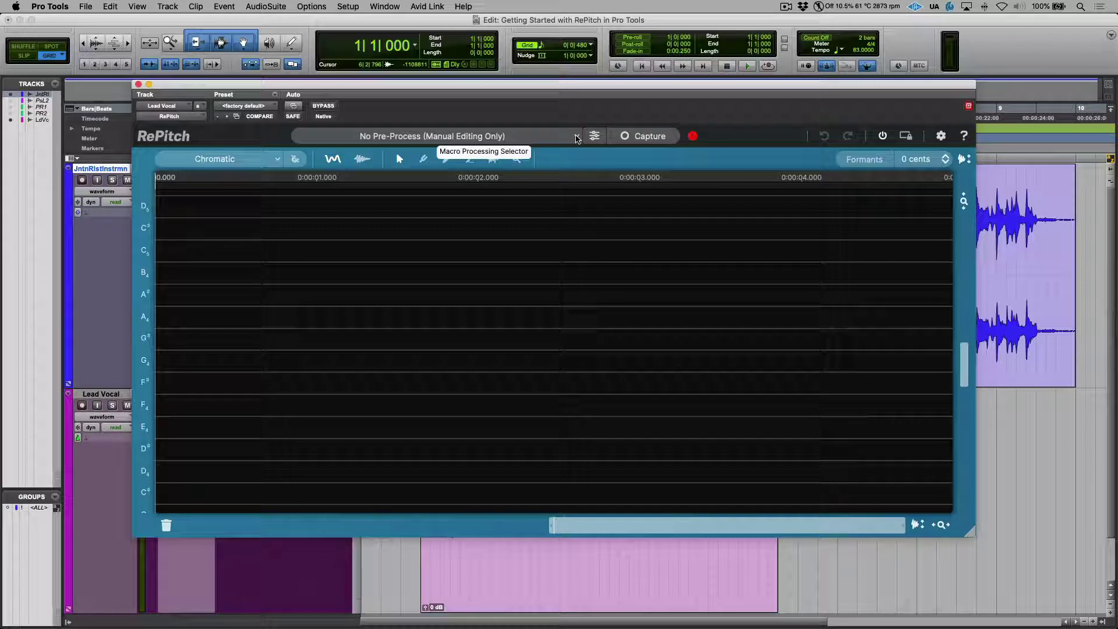
left_click(577, 137)
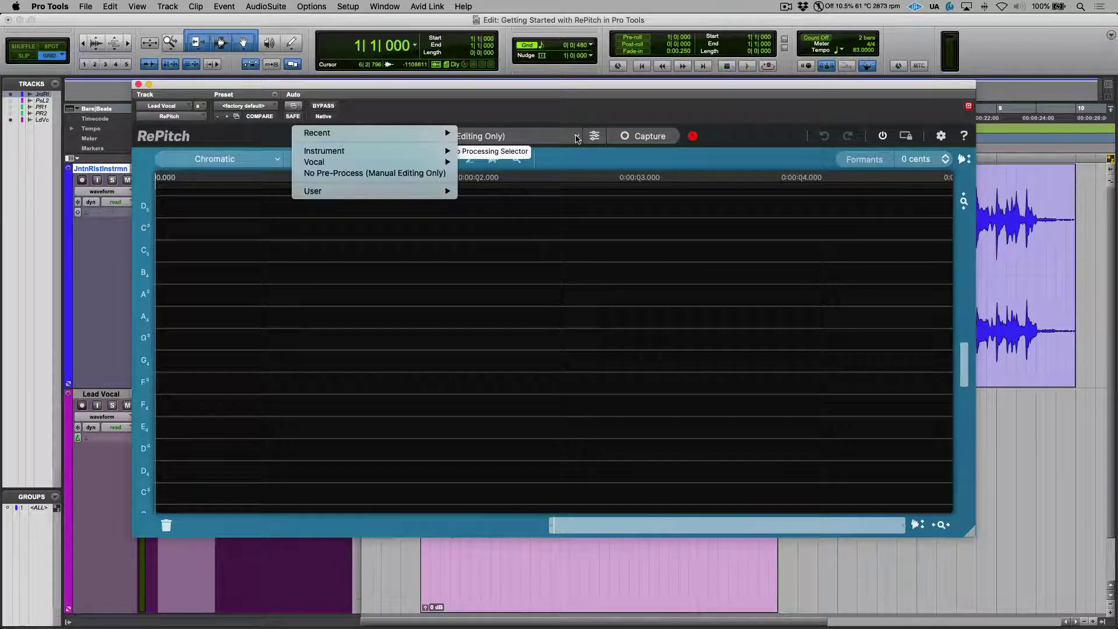
mouse_move(444, 162)
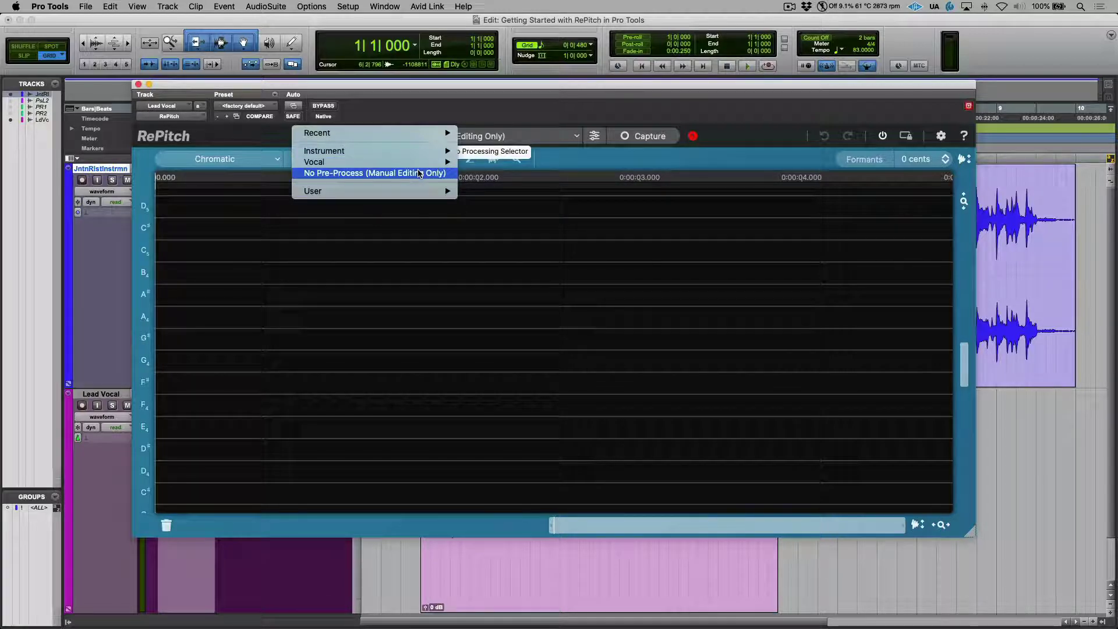
left_click(419, 174)
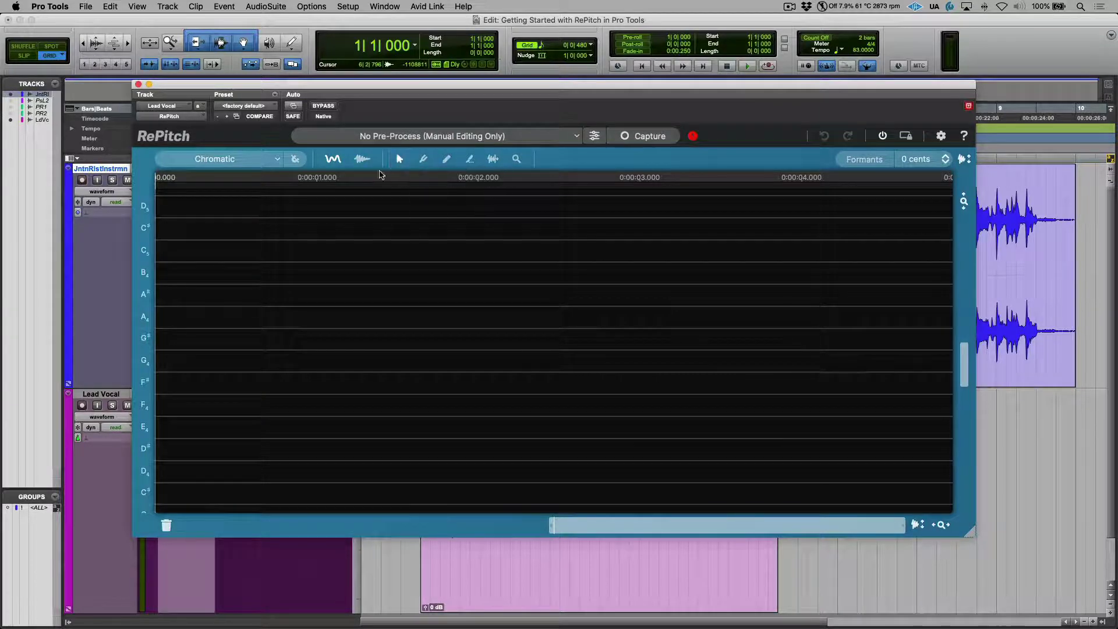
left_click_drag(626, 86, 637, 87)
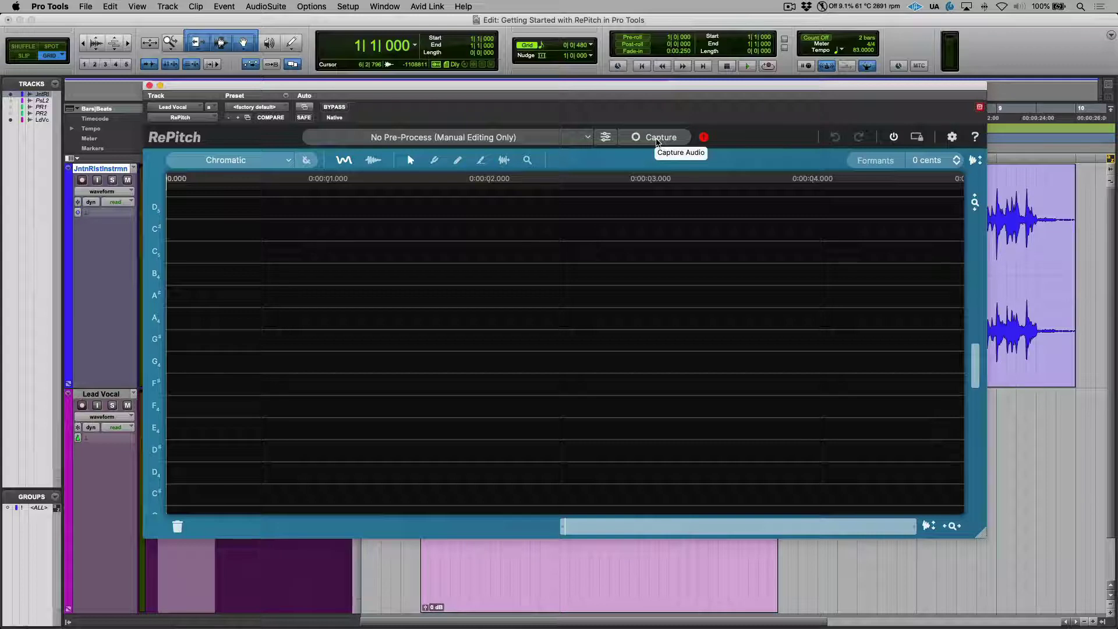
Capture the Lead Vocal into RePitch during playback, analysing notes on an A Minor Pentatonic grid.
left_click(610, 595)
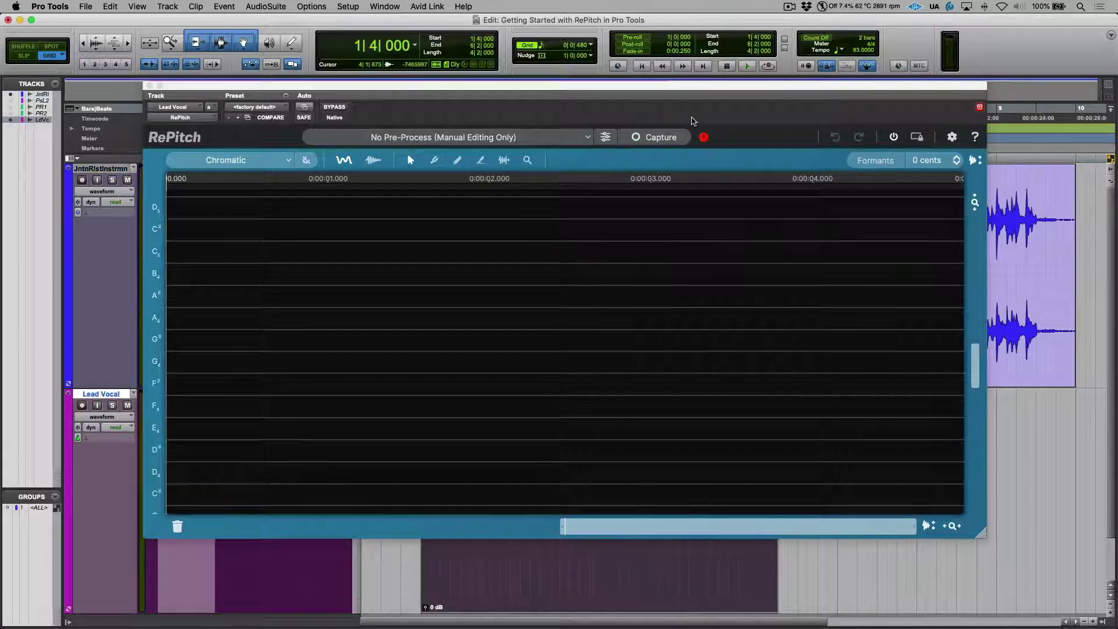
left_click(662, 137)
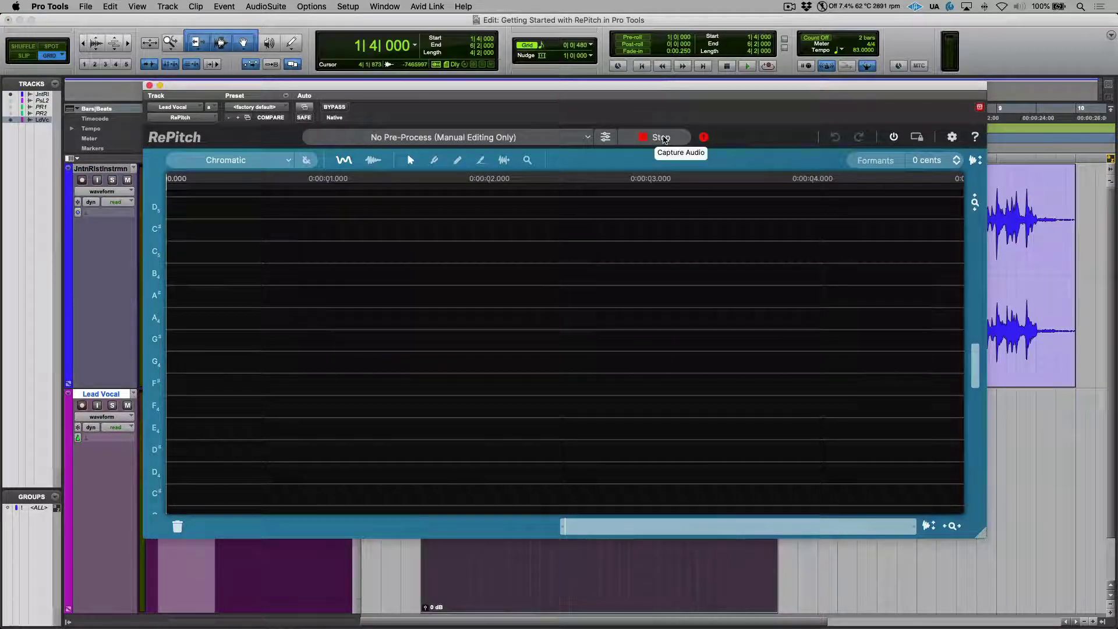
key("space")
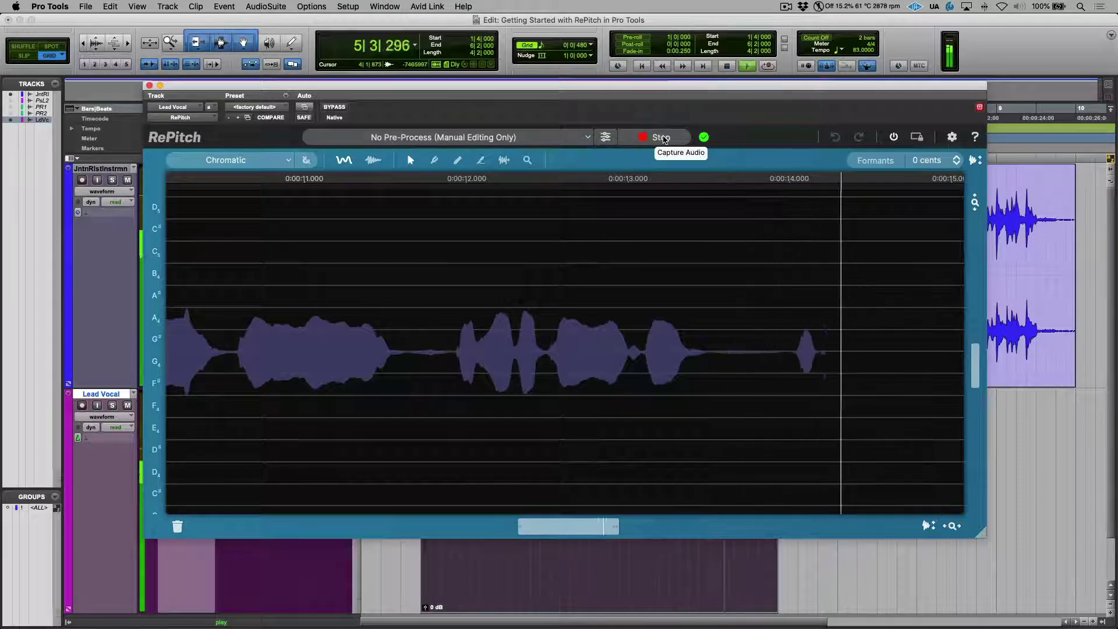
left_click(664, 139)
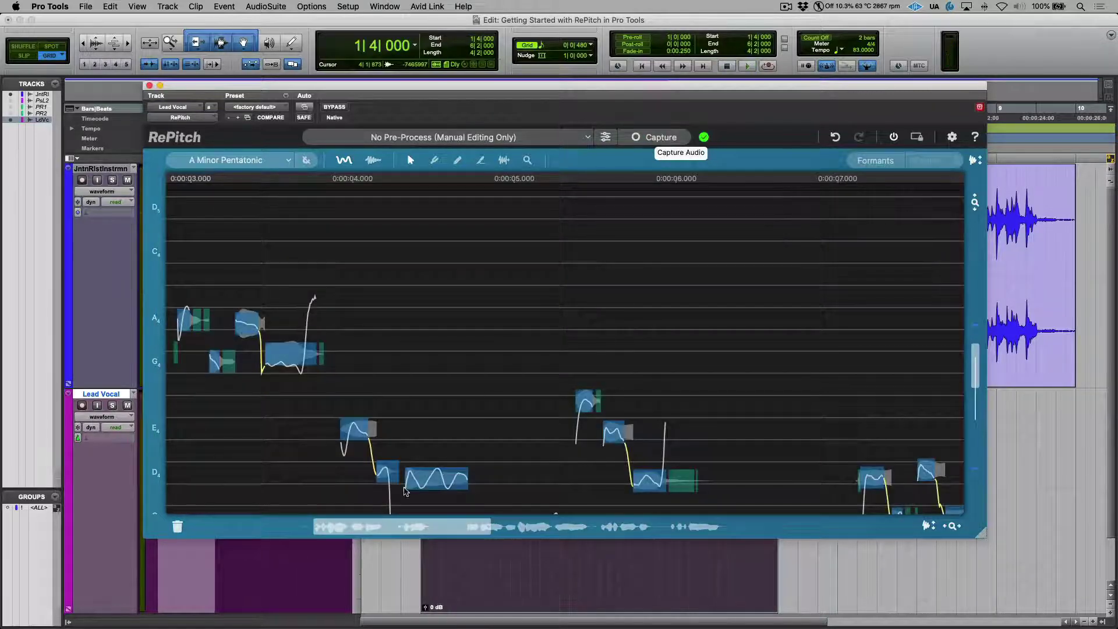
left_click_drag(402, 527, 390, 530)
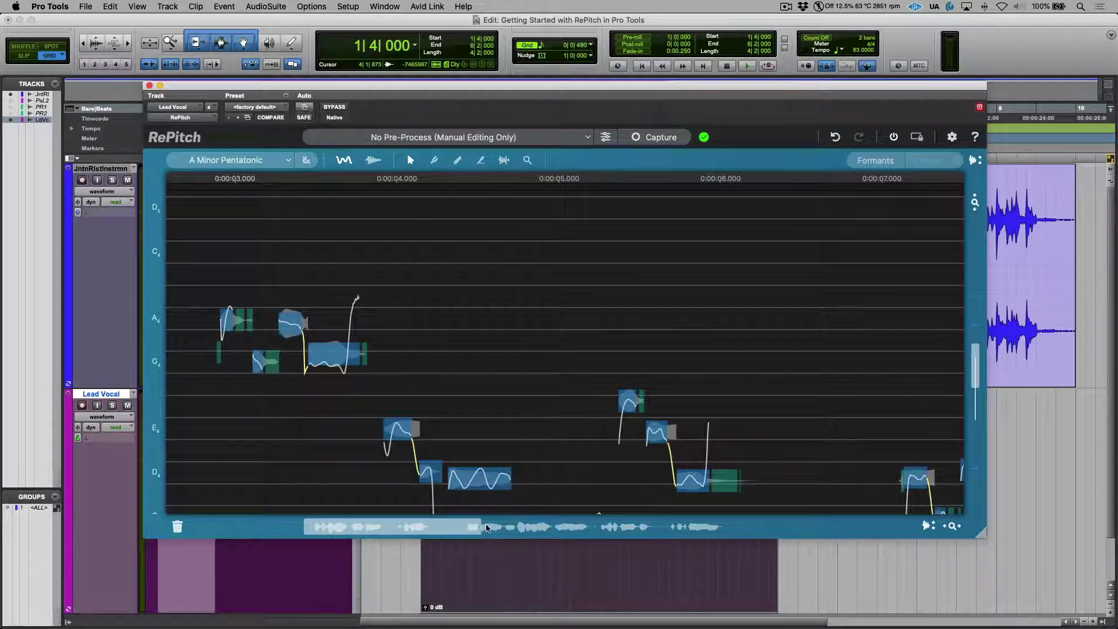
left_click_drag(477, 527, 594, 526)
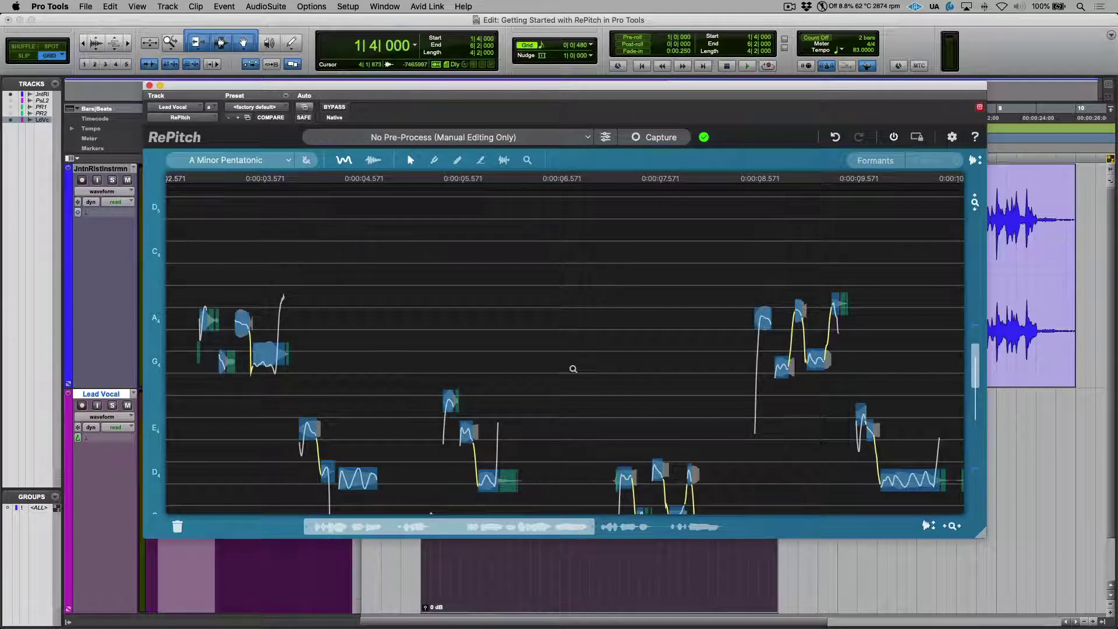
mouse_move(573, 383)
left_mouse_down()
mouse_move(595, 389)
mouse_move(564, 389)
mouse_move(599, 392)
mouse_move(571, 374)
mouse_move(592, 382)
mouse_move(580, 380)
left_mouse_up()
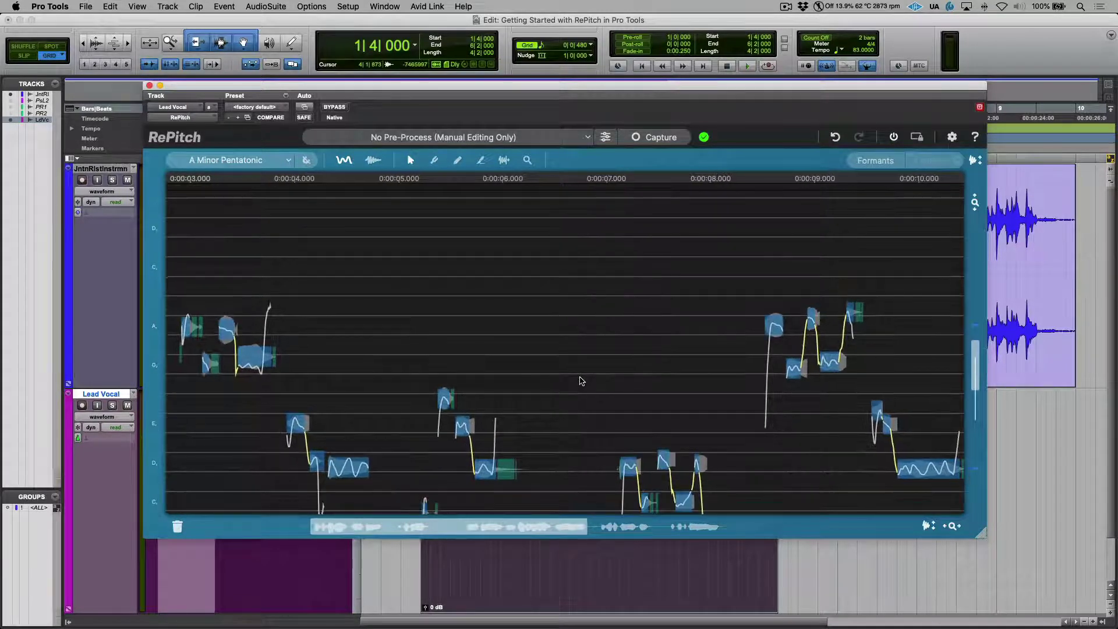
scroll(586, 377, "down", 5)
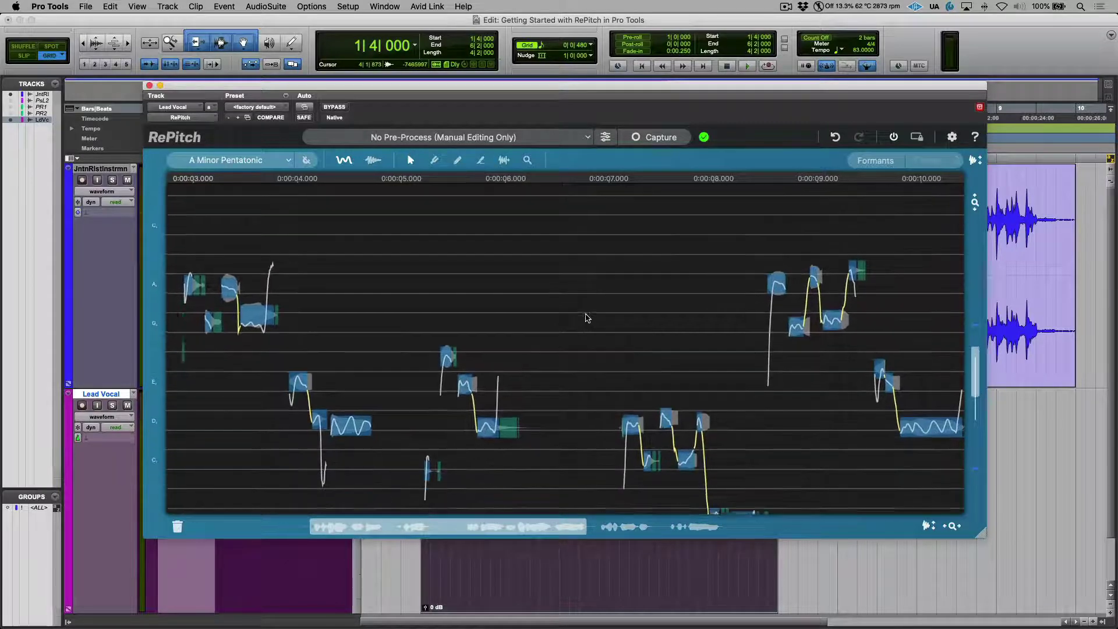
scroll(570, 296, "down", 2)
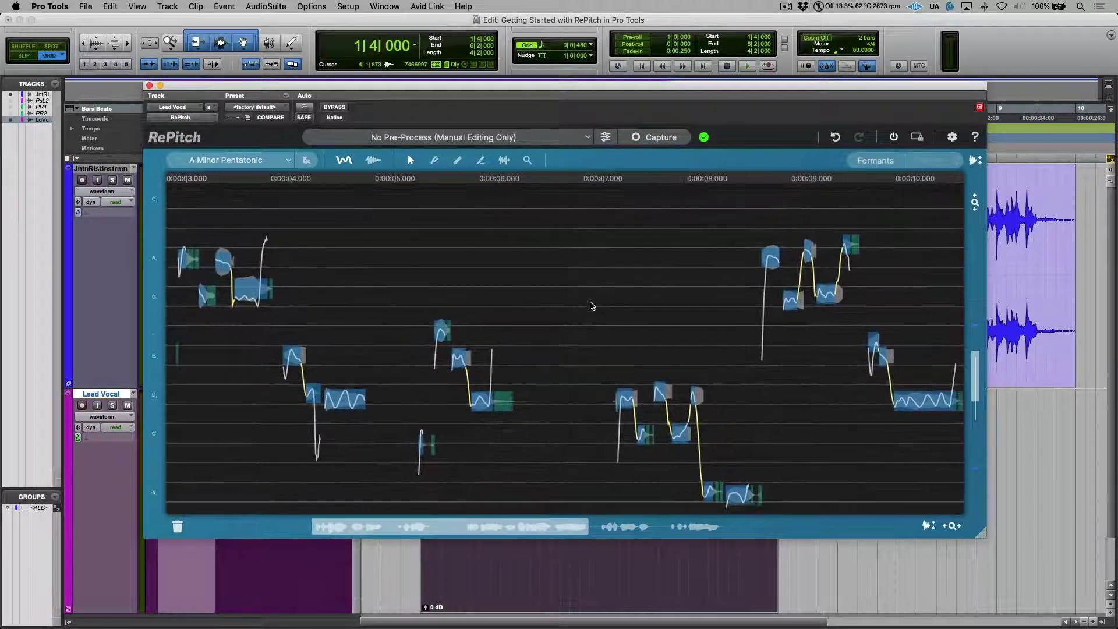
scroll(582, 278, "up", 2)
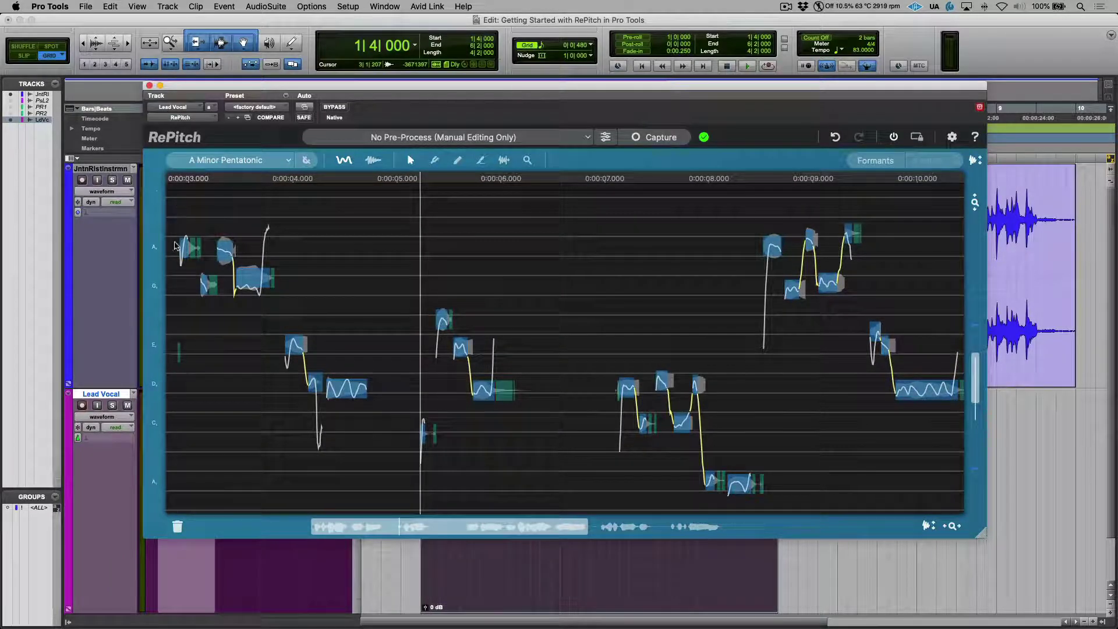
left_click_drag(174, 211, 540, 458)
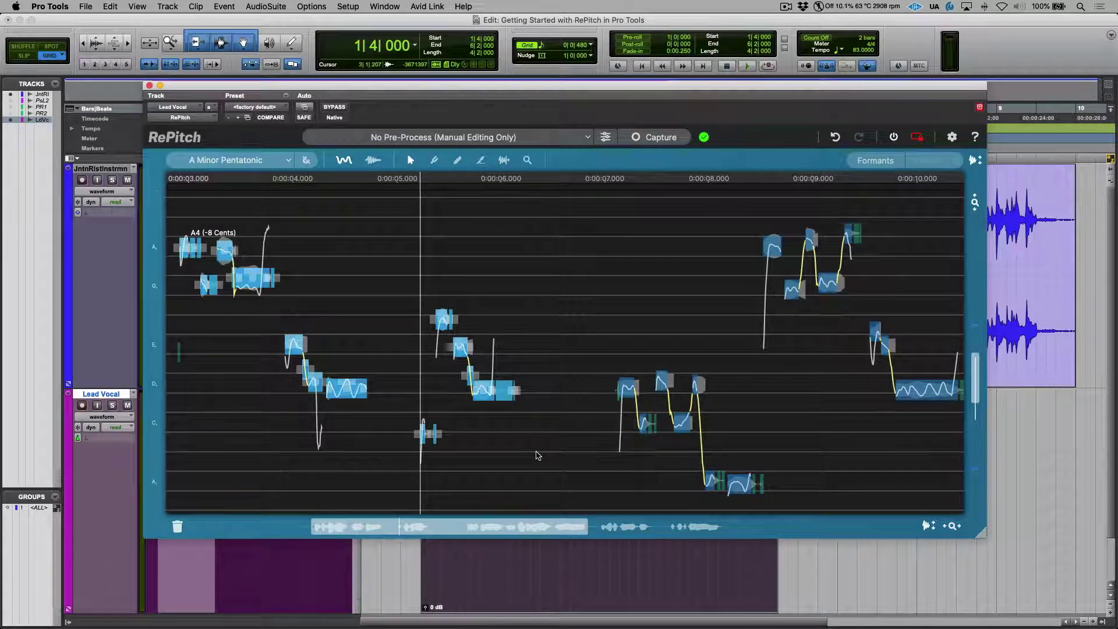
key("z")
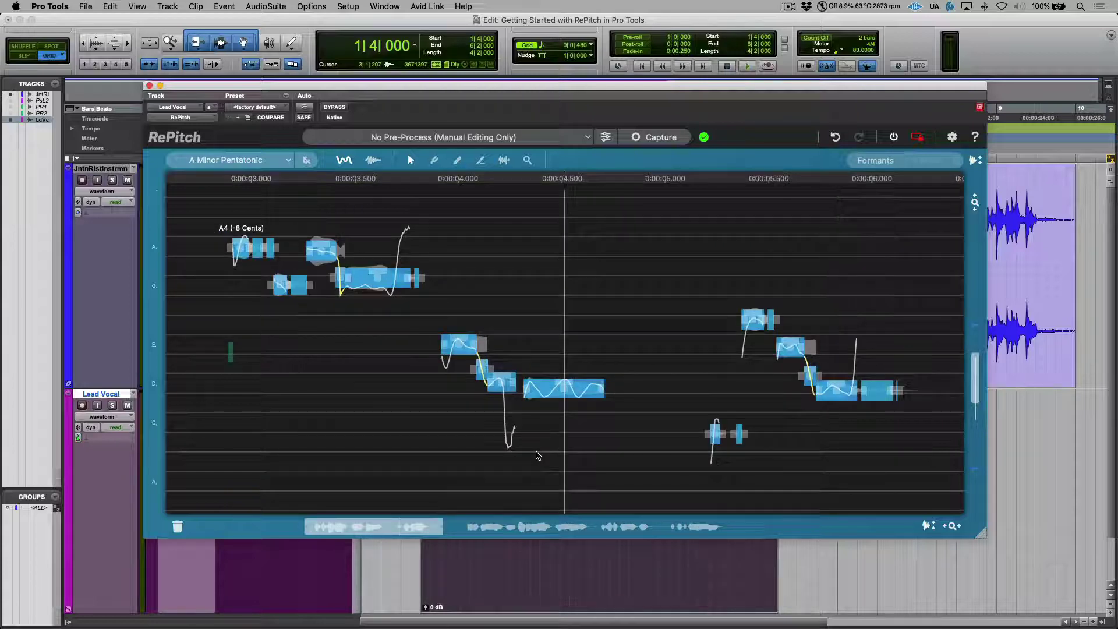
left_click(530, 289)
Select all vocal notes and raise the Center Notes correction to nearly full.
left_click_drag(443, 526, 739, 524)
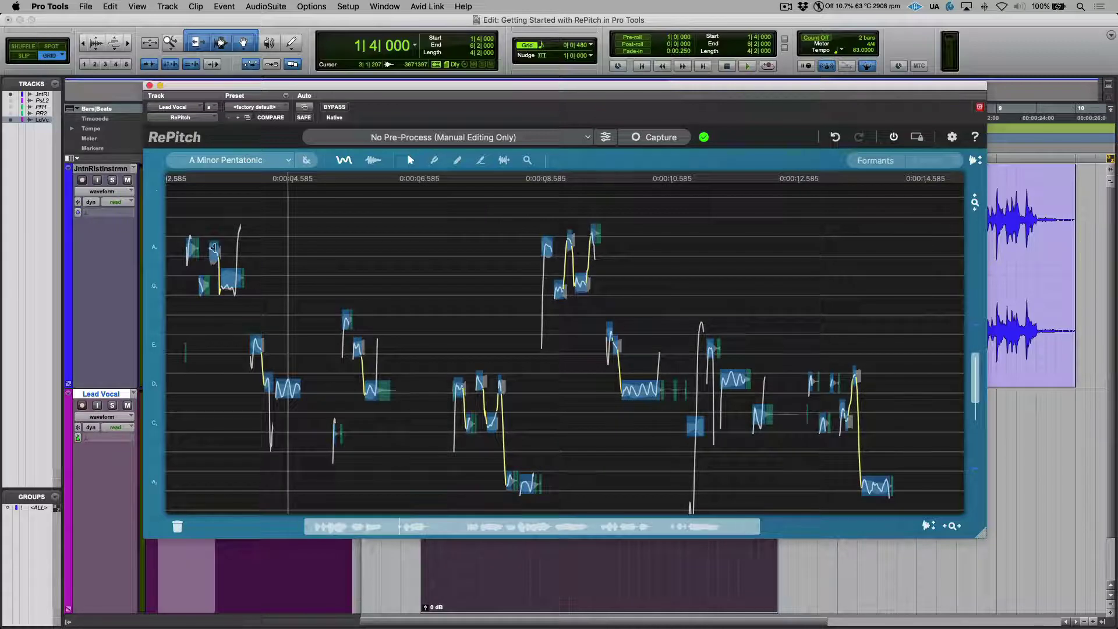
left_click_drag(179, 202, 899, 501)
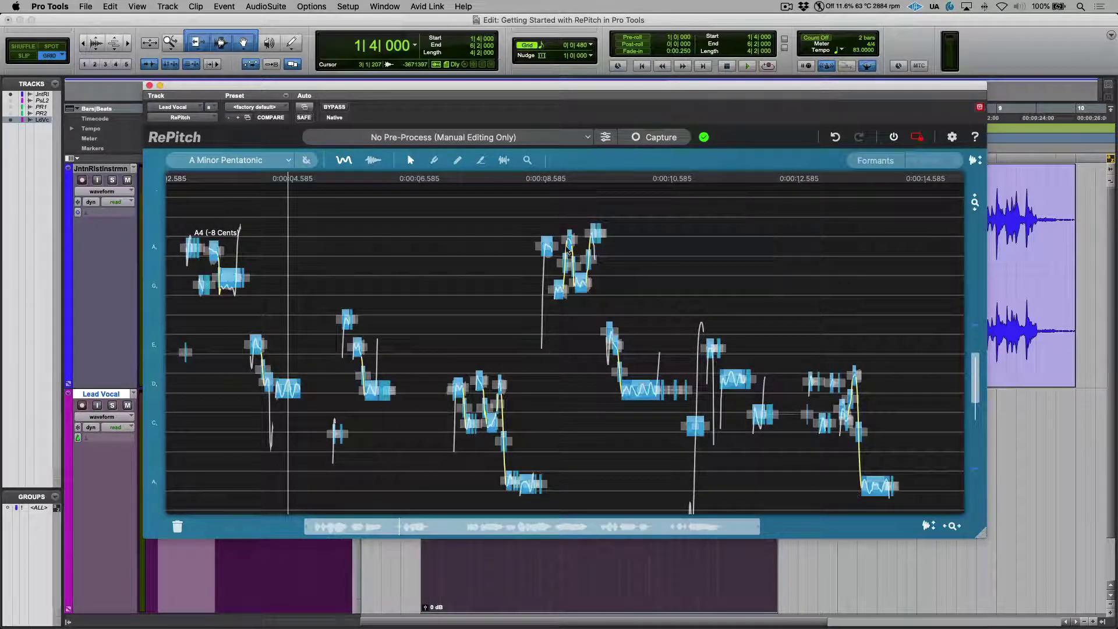
left_click(434, 161)
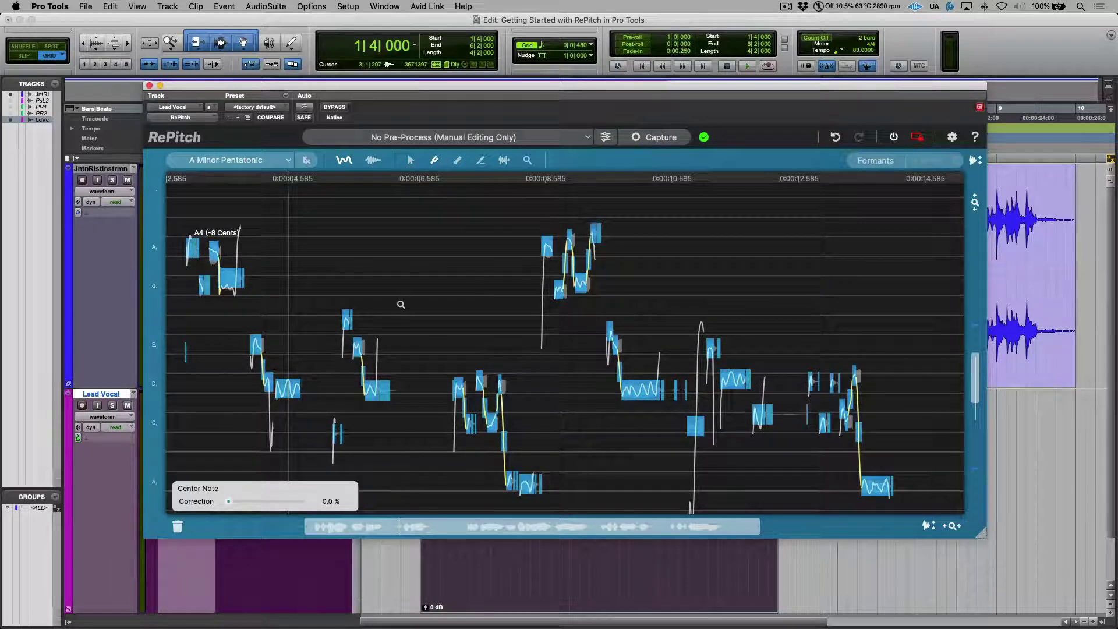
scroll(400, 304, "up", 3)
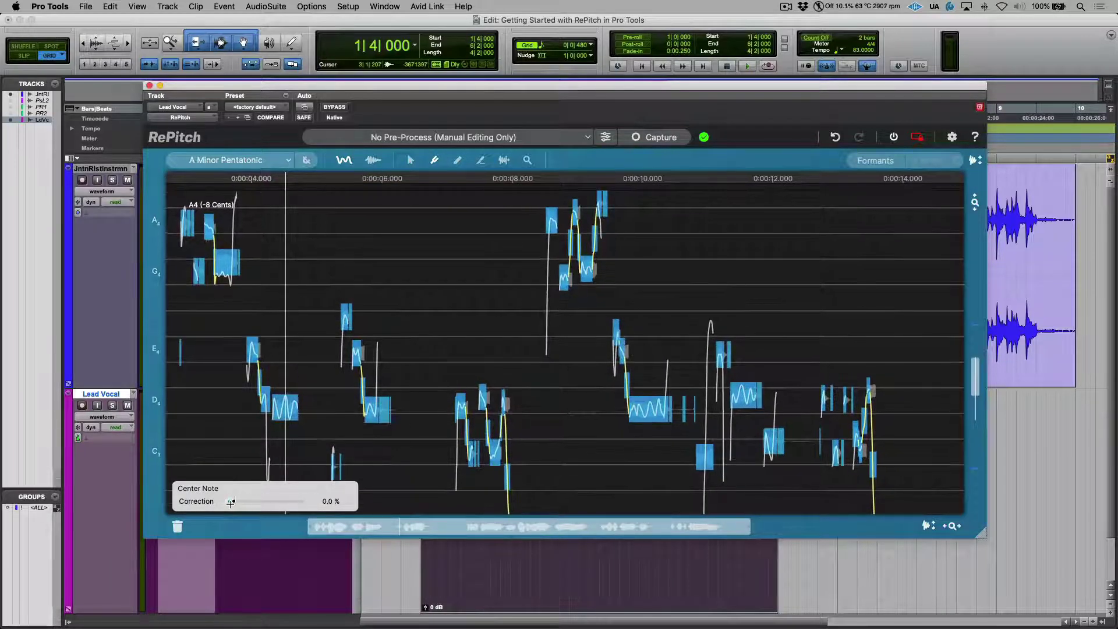
left_click_drag(230, 501, 327, 503)
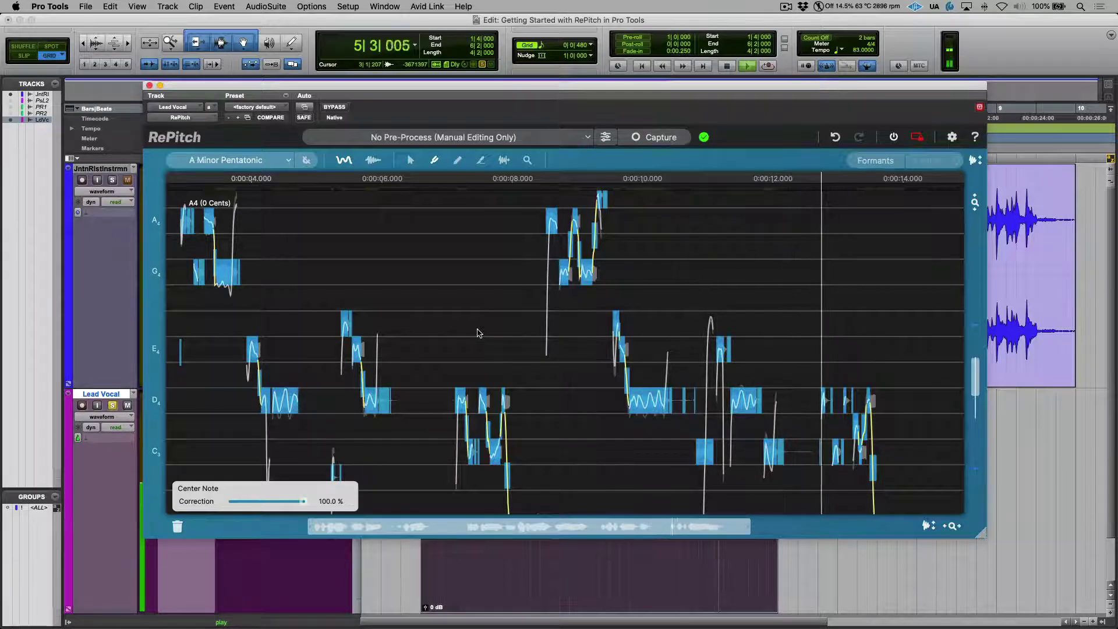
Compare playback at 0% correction, then set Center Note Correction back to 100%.
key("space")
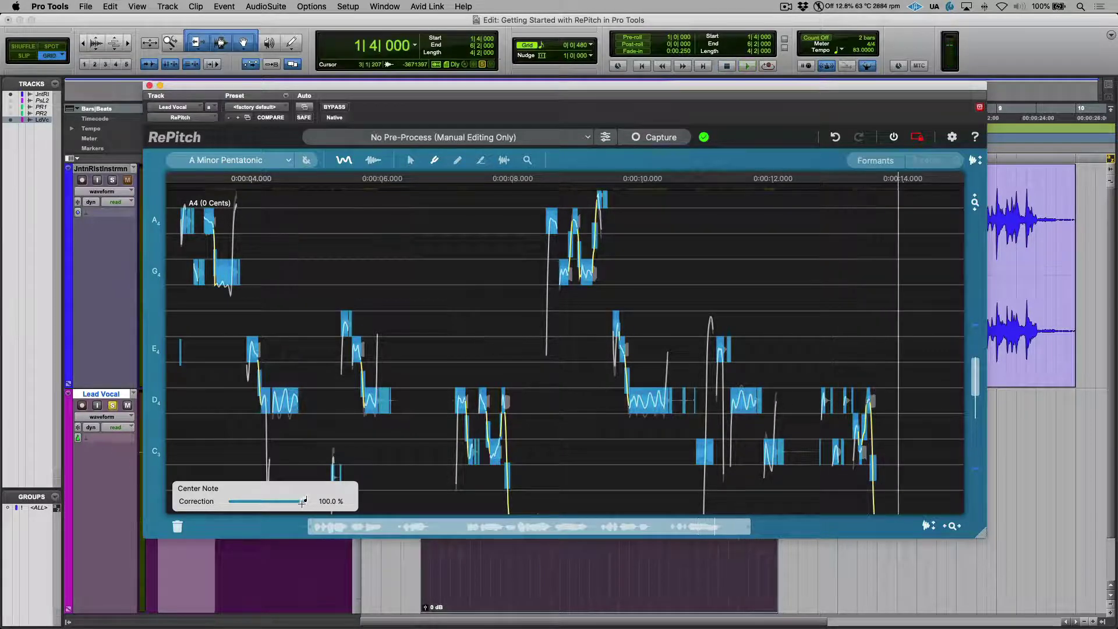
left_click_drag(303, 503, 227, 503)
key("space")
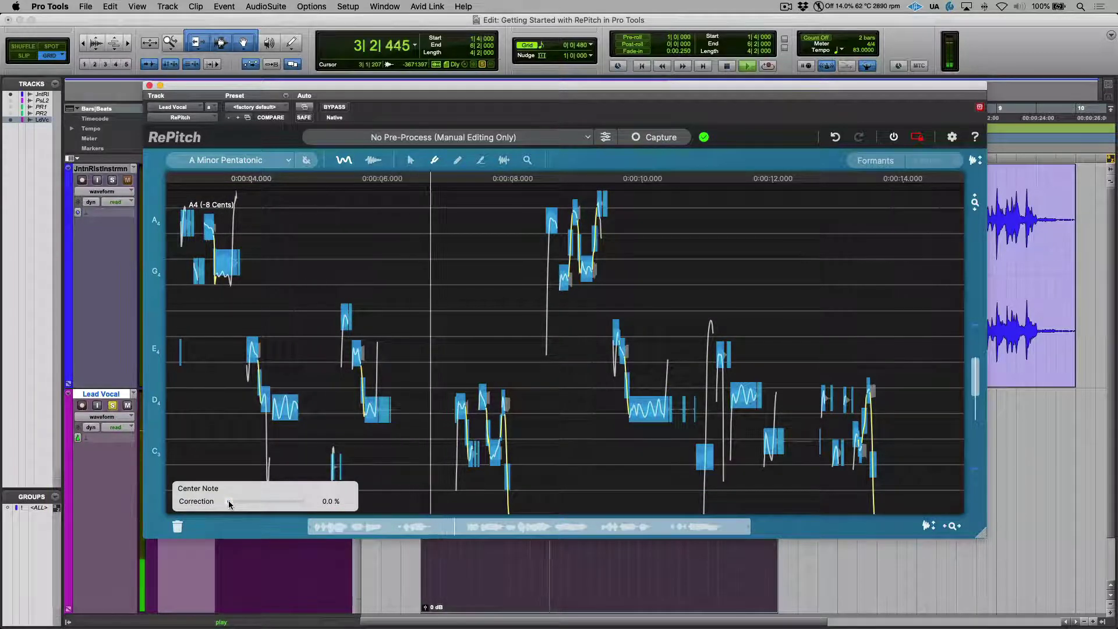
key("space")
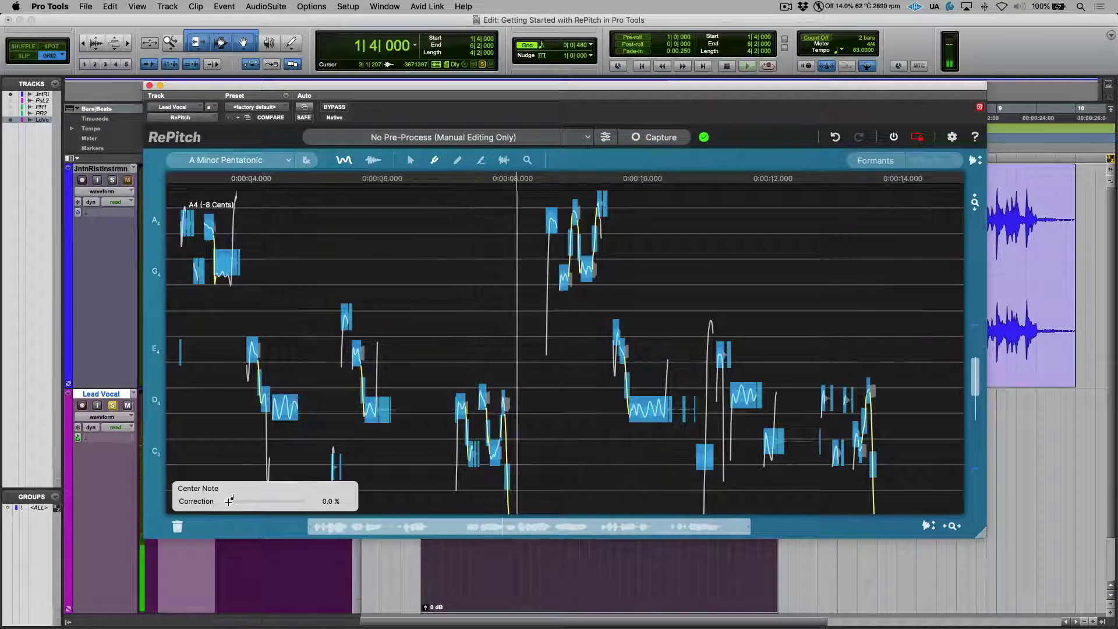
left_click_drag(229, 501, 341, 499)
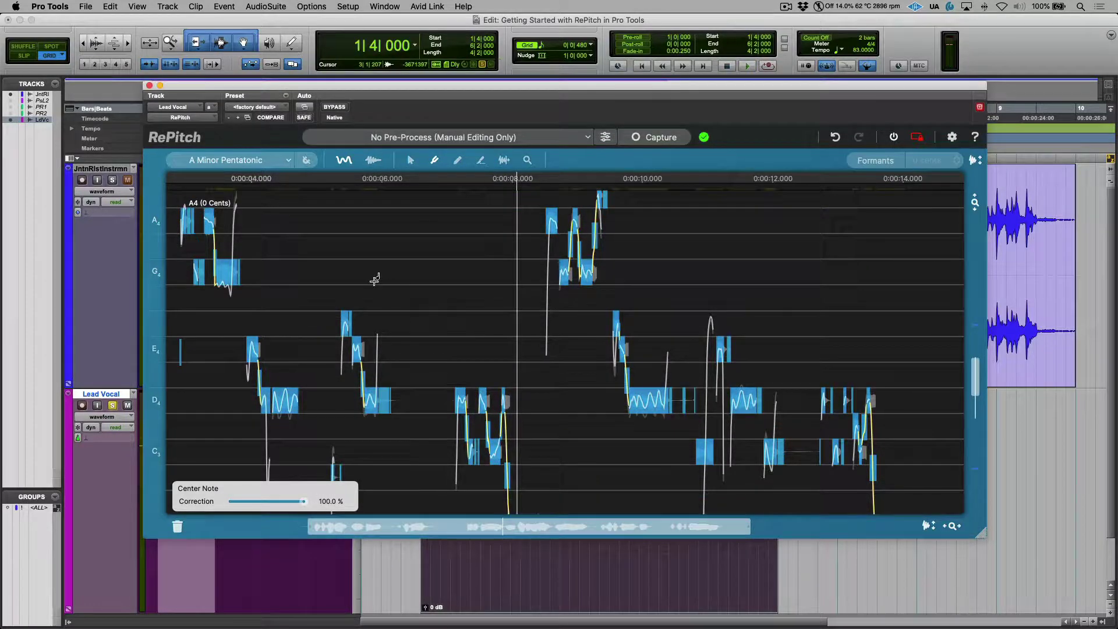
Split the long G4 note near its end and move the main part back onto G4 (0 Cents).
left_click(291, 259)
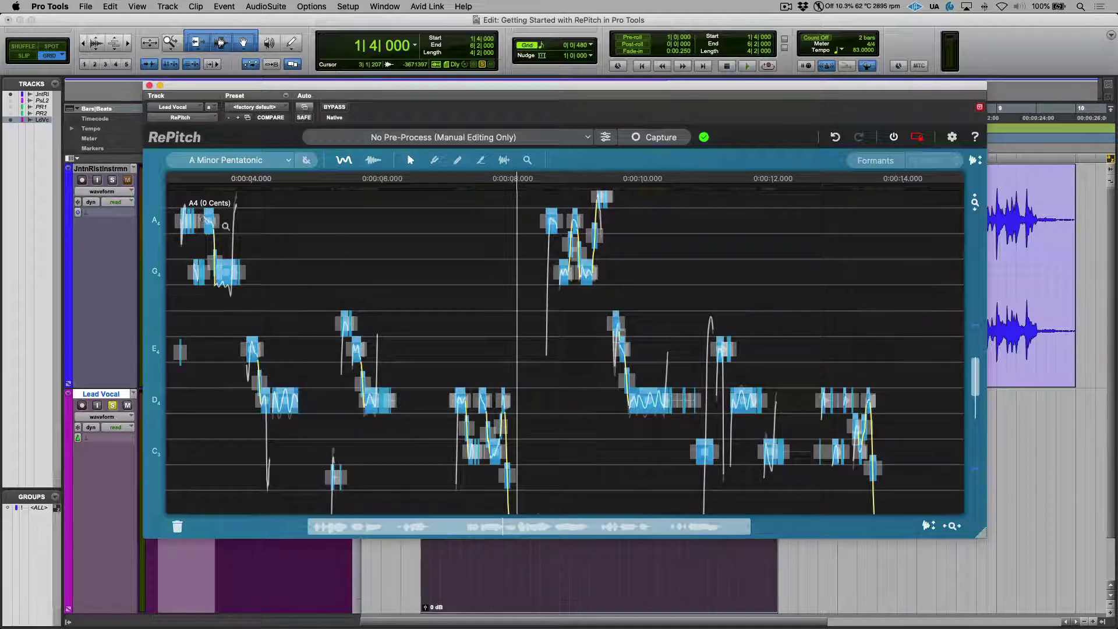
scroll(250, 234, "up", 5)
scroll(424, 280, "up", 3)
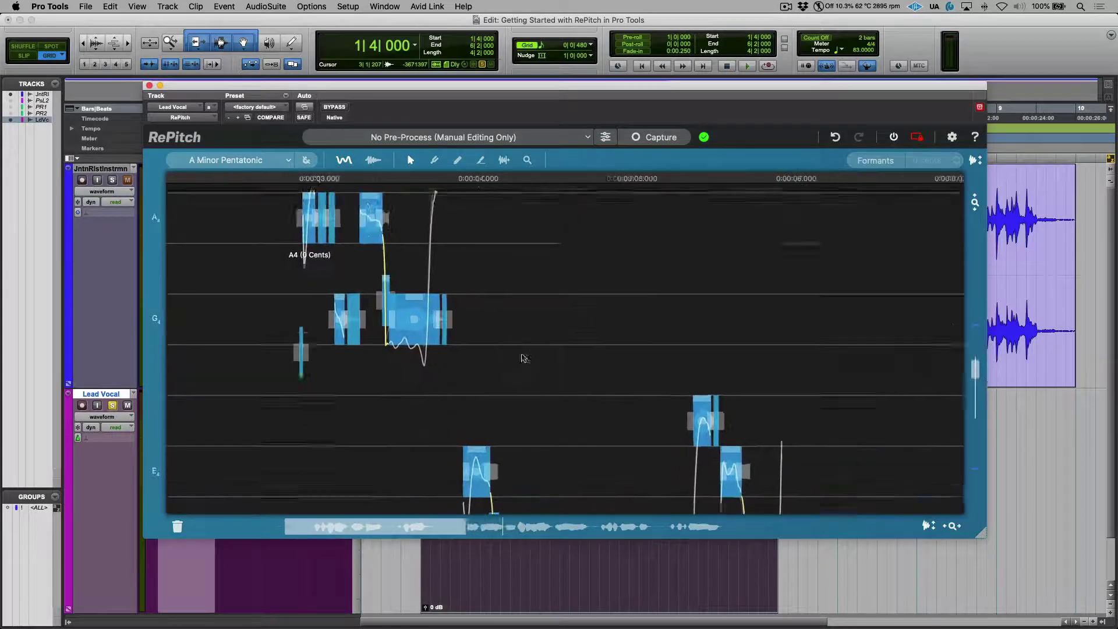
scroll(522, 360, "up", 2)
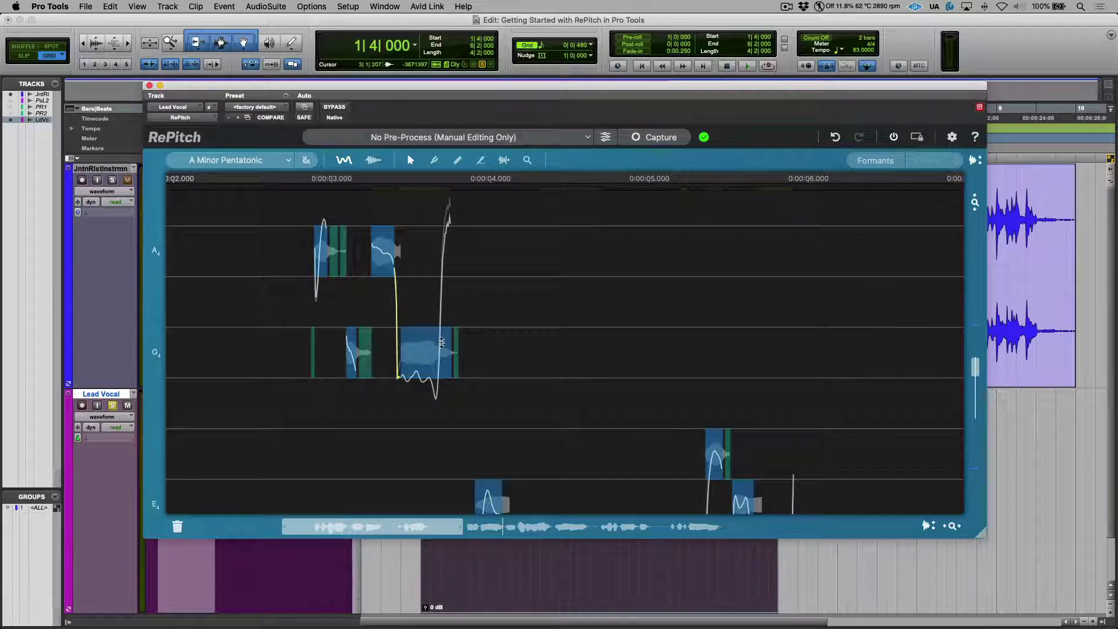
scroll(460, 325, "up", 3)
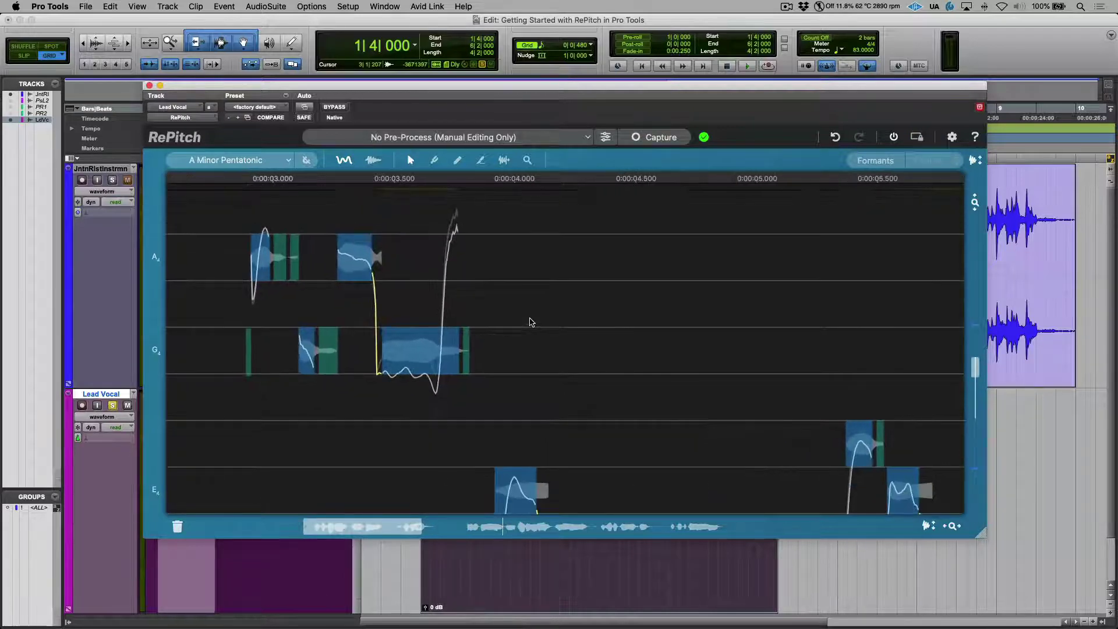
left_click(442, 354)
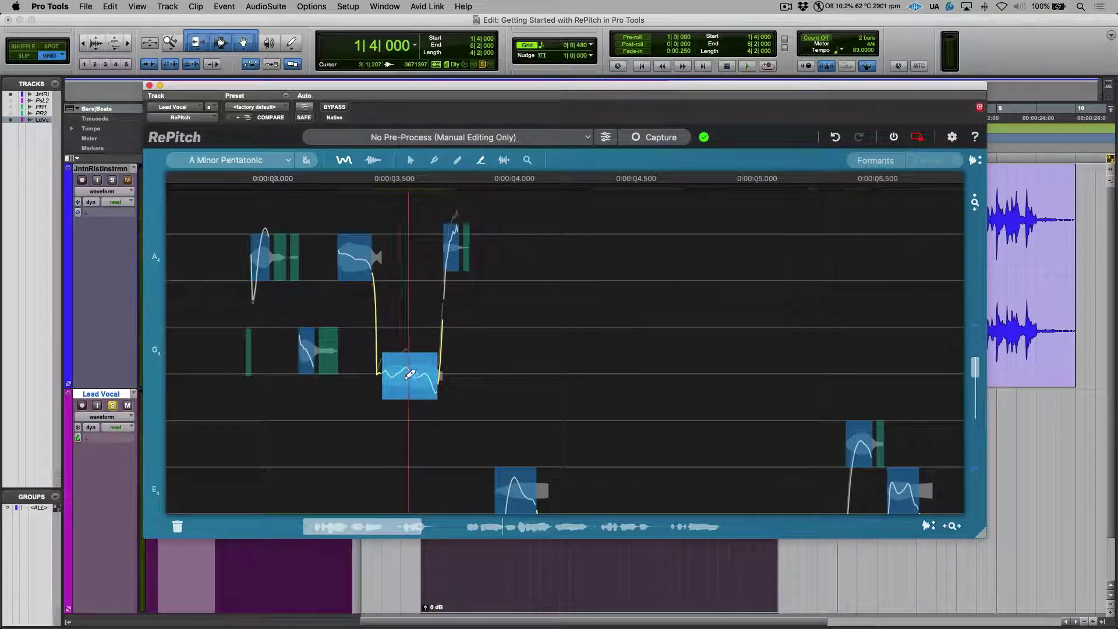
left_click_drag(410, 379, 411, 383)
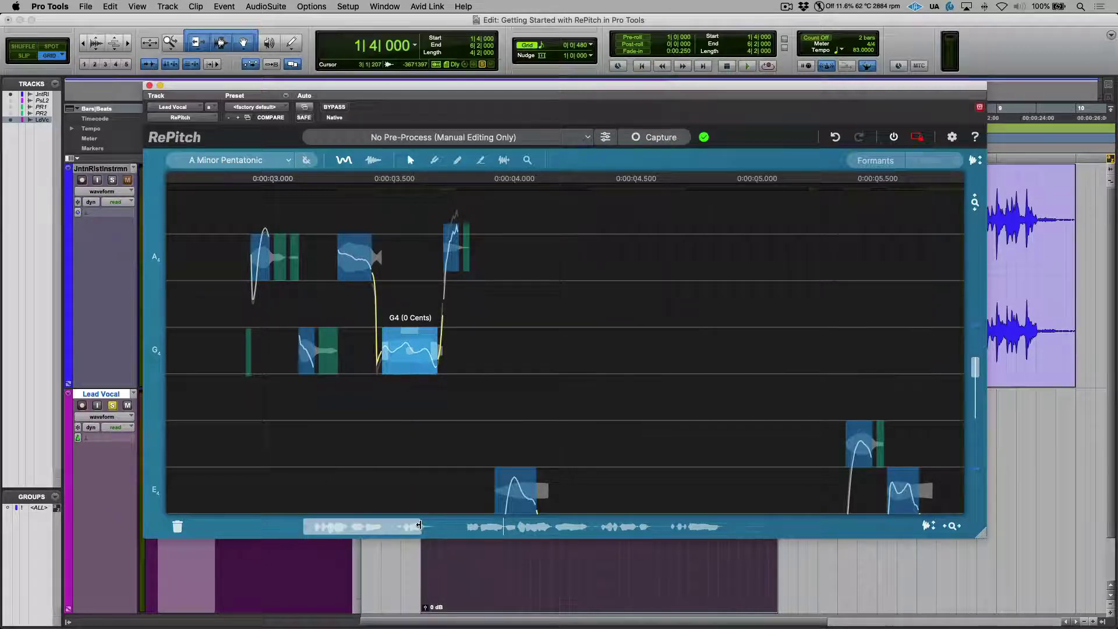
Zoom out to about 2.5–12.5 s and play back the edited vocal.
left_click_drag(418, 525, 725, 526)
scroll(494, 352, "down", 5)
key("space")
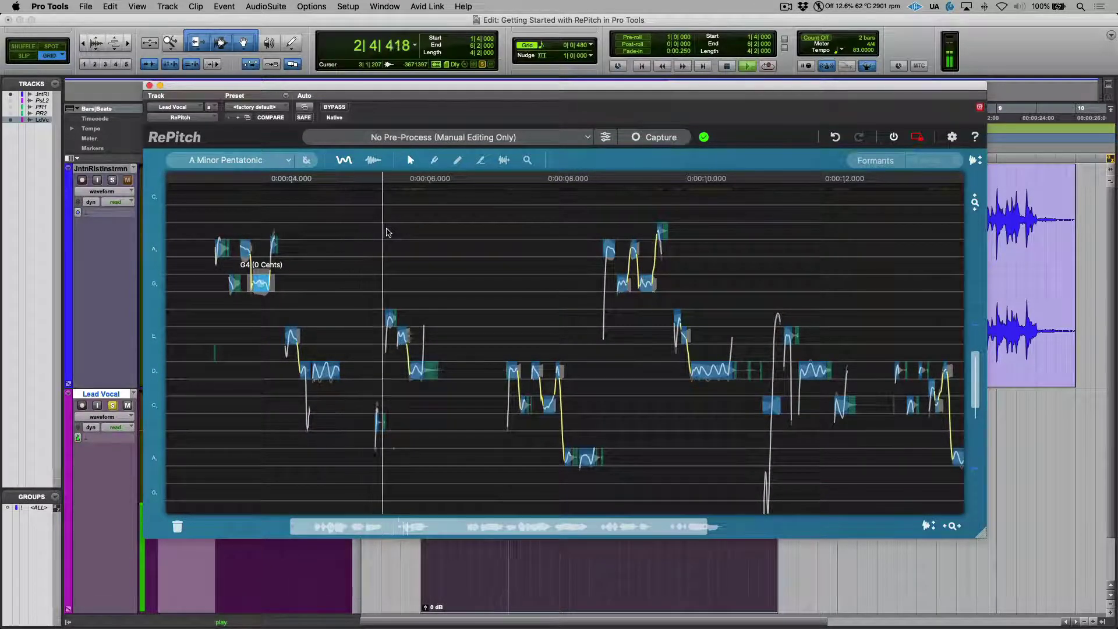
key("space")
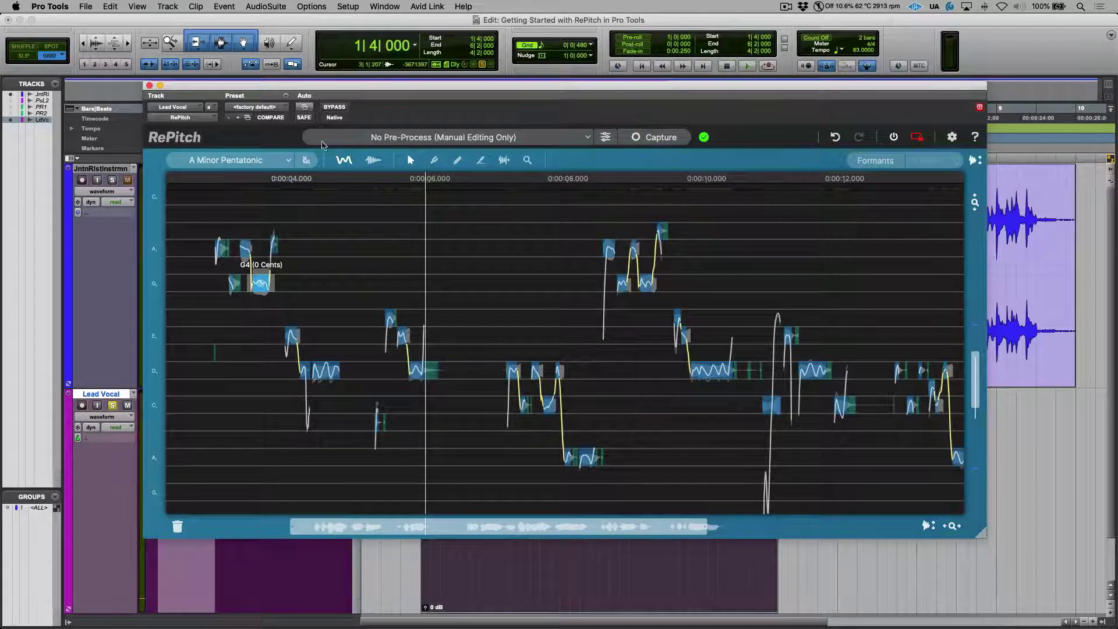
Commit Lead Vocal up to the RePitch insert into Lead Vocal.cm, making the source inactive.
left_click(149, 85)
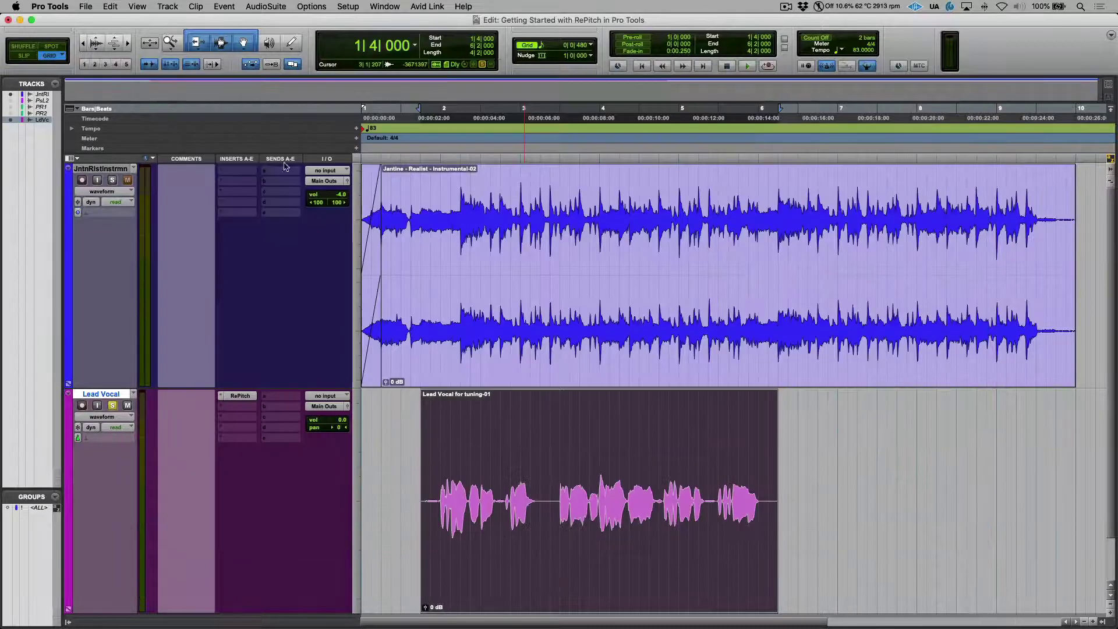
right_click(245, 400)
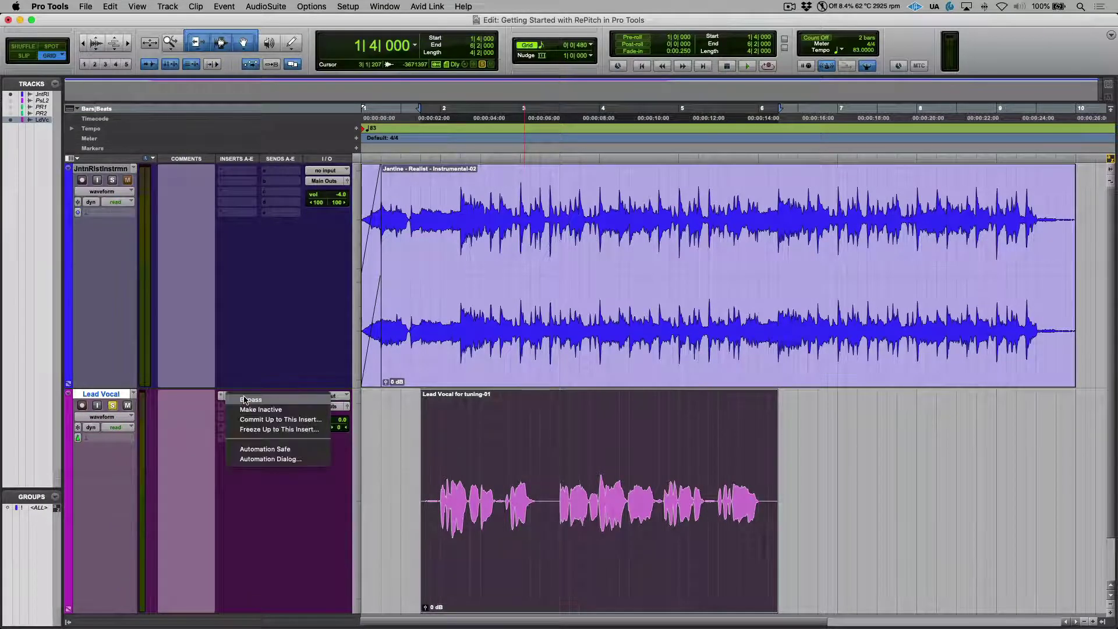
left_click(254, 419)
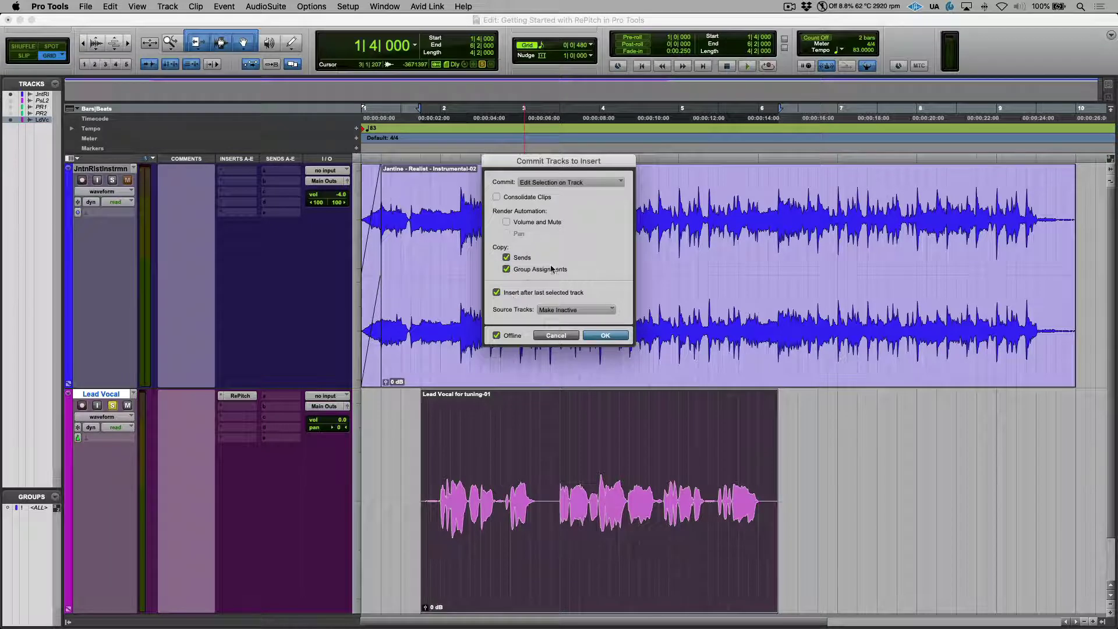
left_click(610, 313)
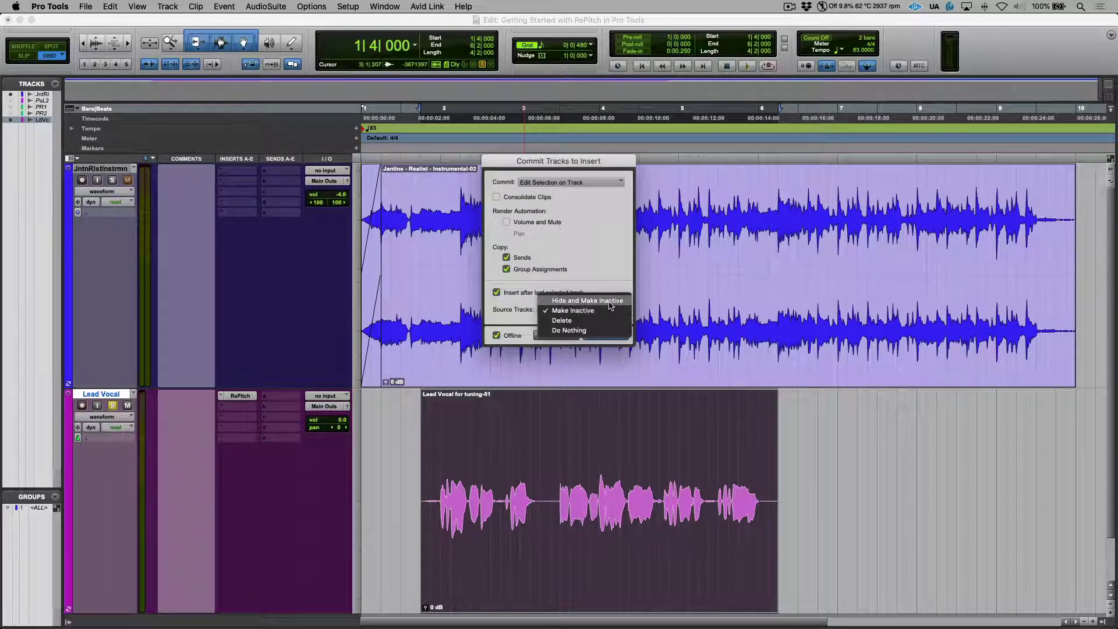
left_click(600, 258)
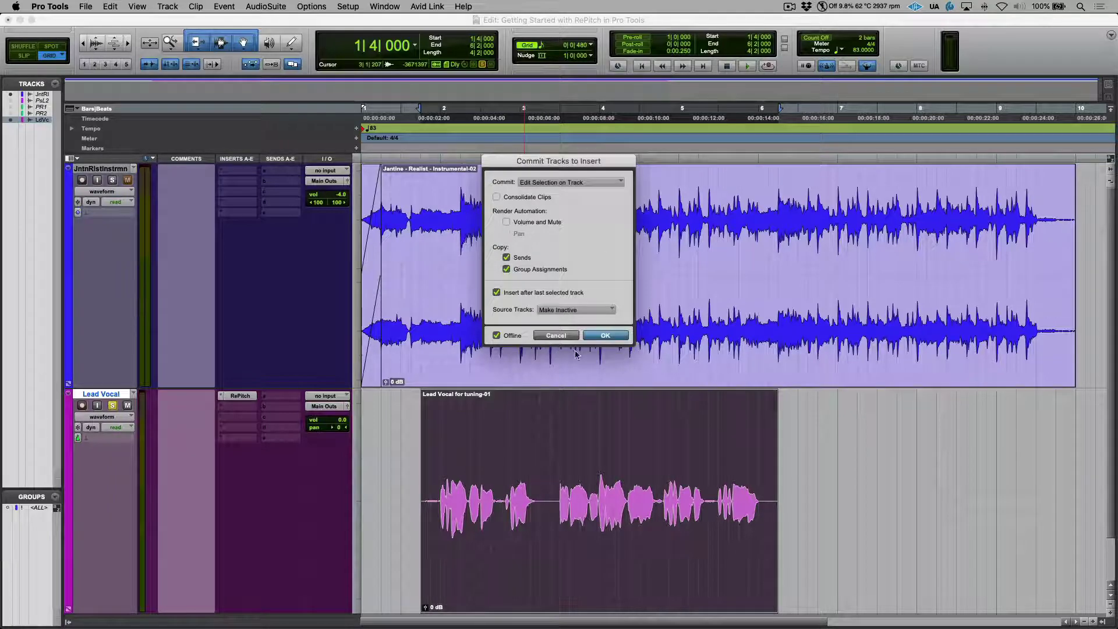
left_click(605, 336)
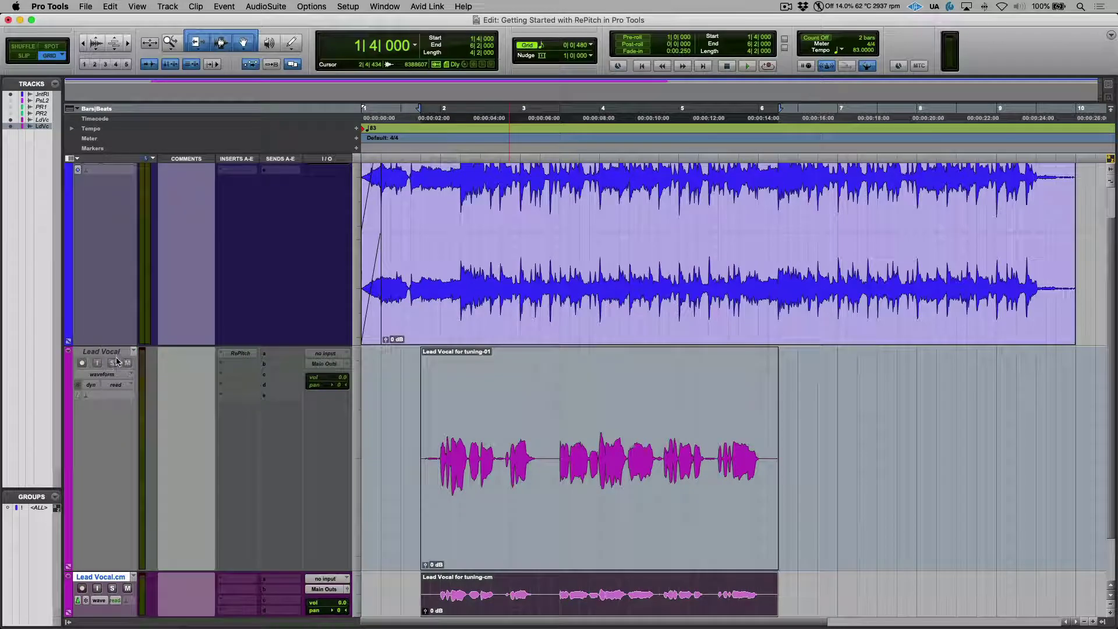
left_click(117, 352)
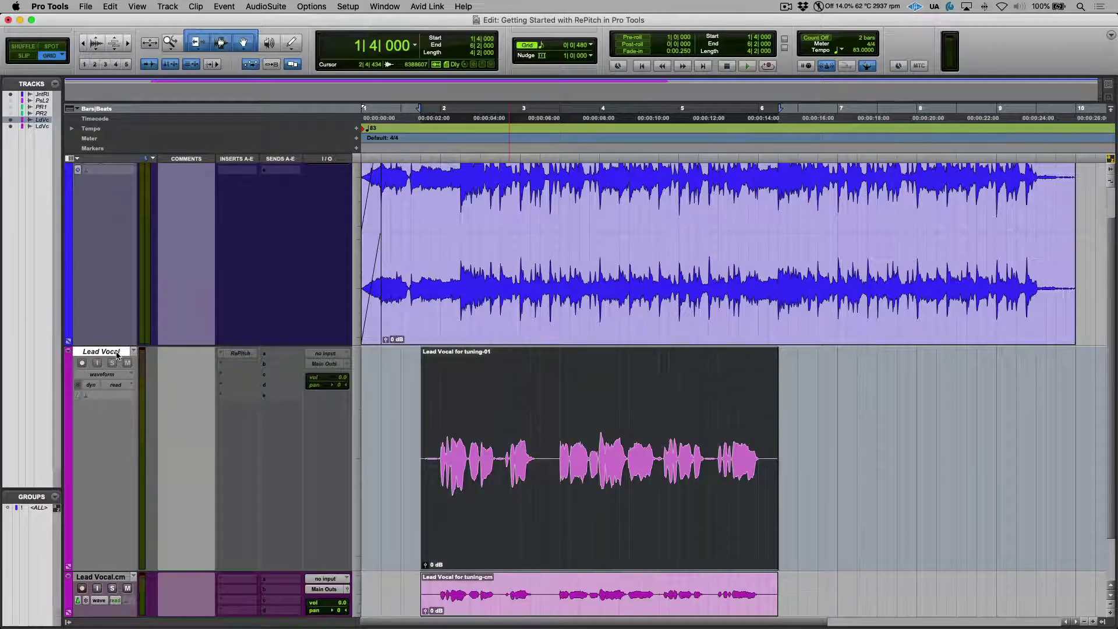
Hide the original Lead Vocal track, enlarge Lead Vocal.cm, and play from the start.
right_click(118, 353)
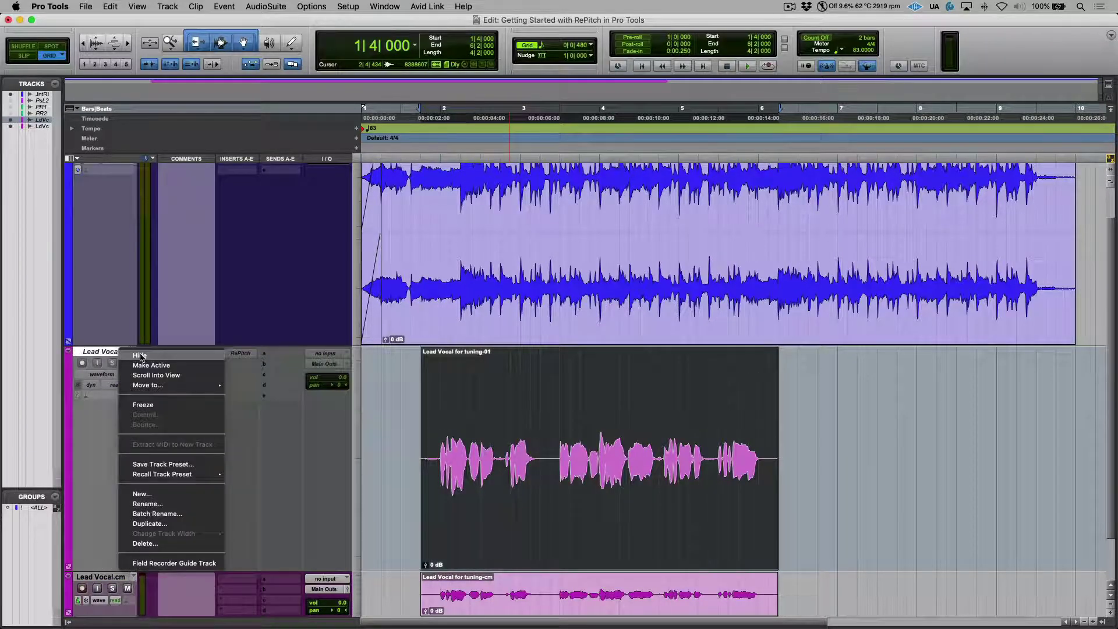
left_click(139, 356)
key("ctrl+Down")
key("Return")
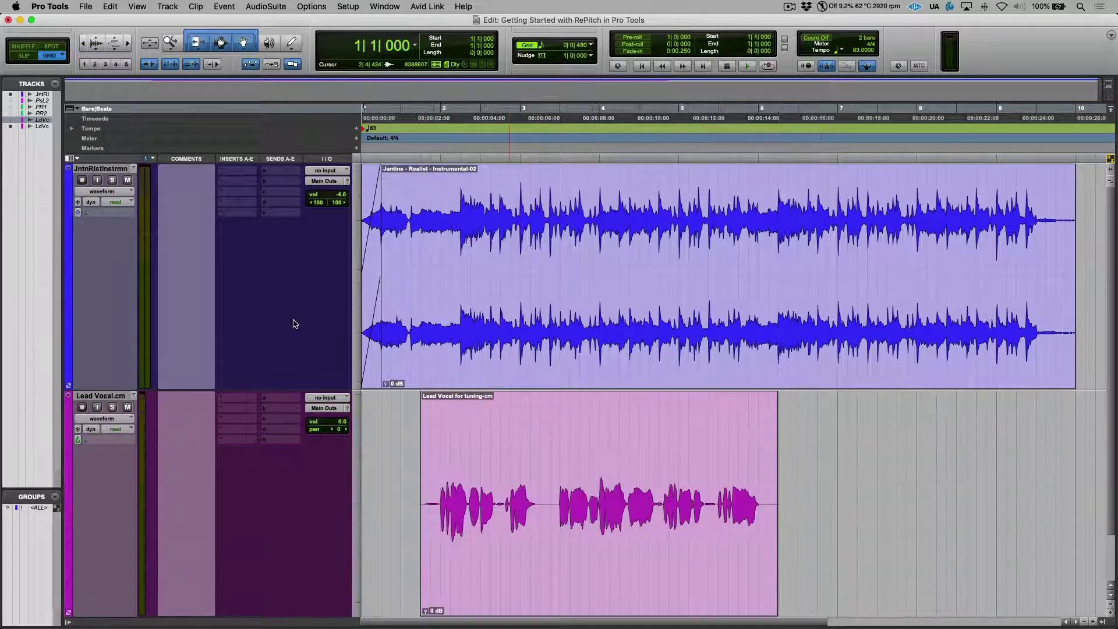
key("space")
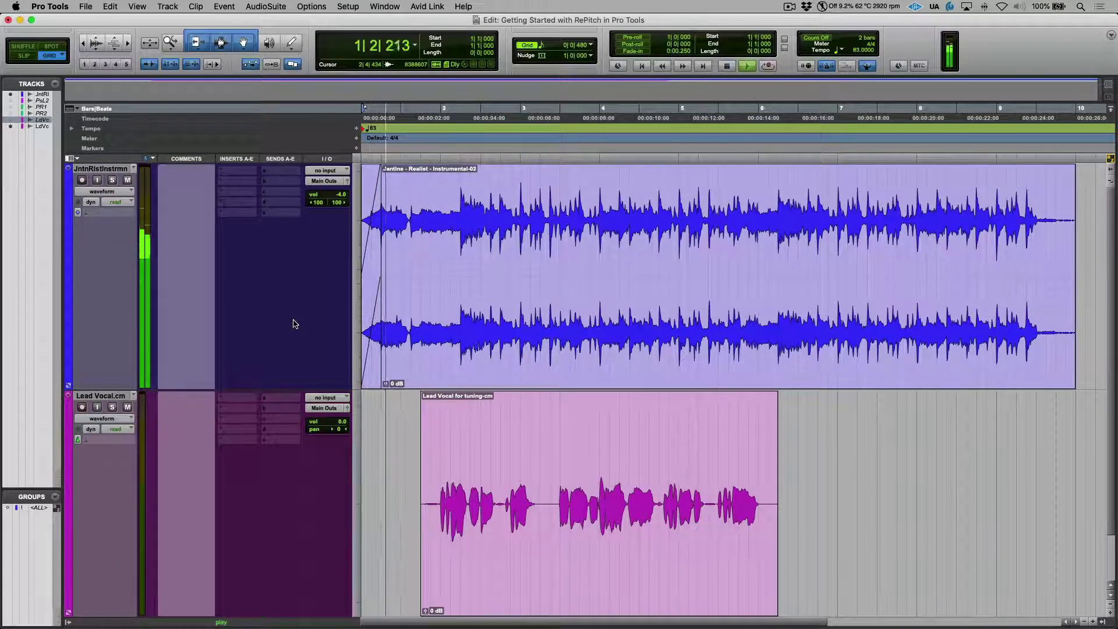